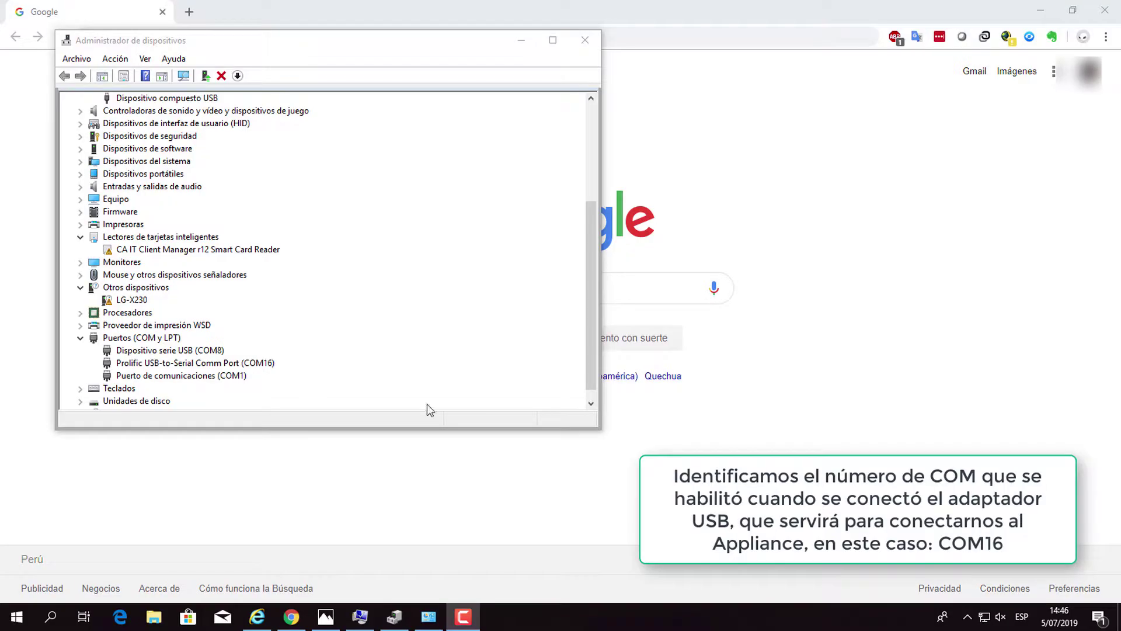
Confirm the Prolific USB-to-Serial adapter is on COM16, then bring up Windows search.
click(320, 377)
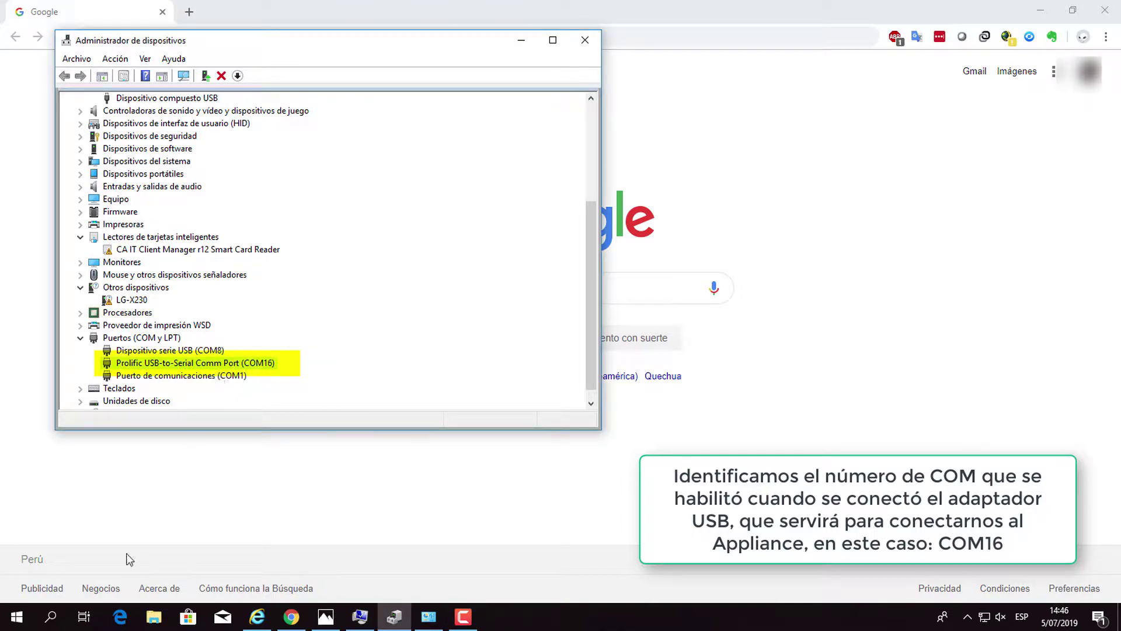
click(51, 617)
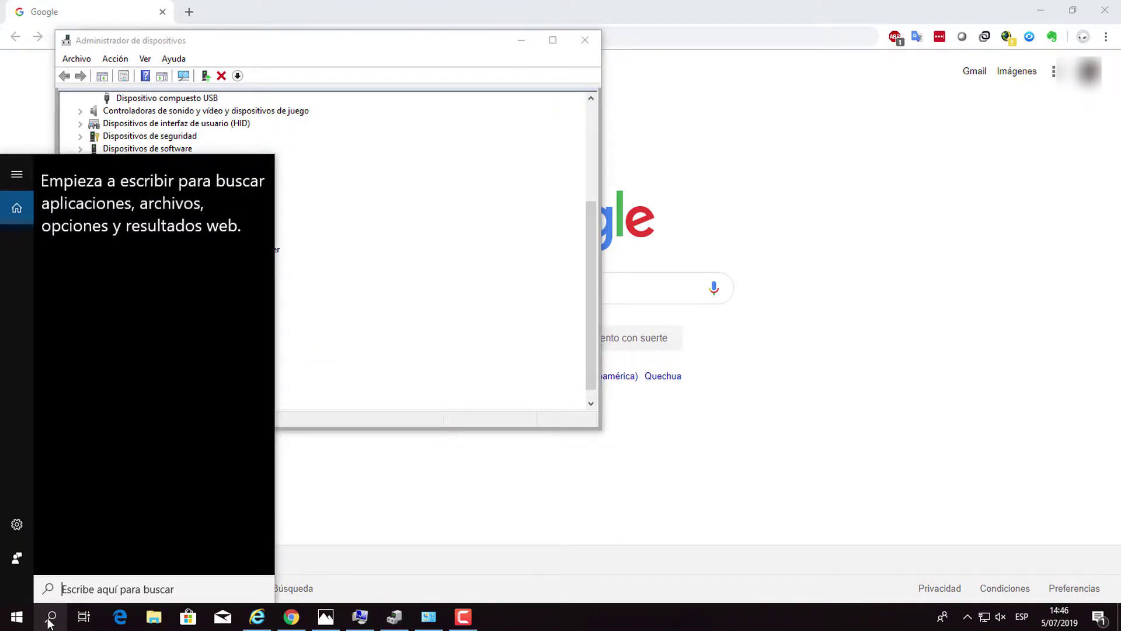
Launch PuTTY and start a Serial session on COM16 at speed 9600.
text(putty)
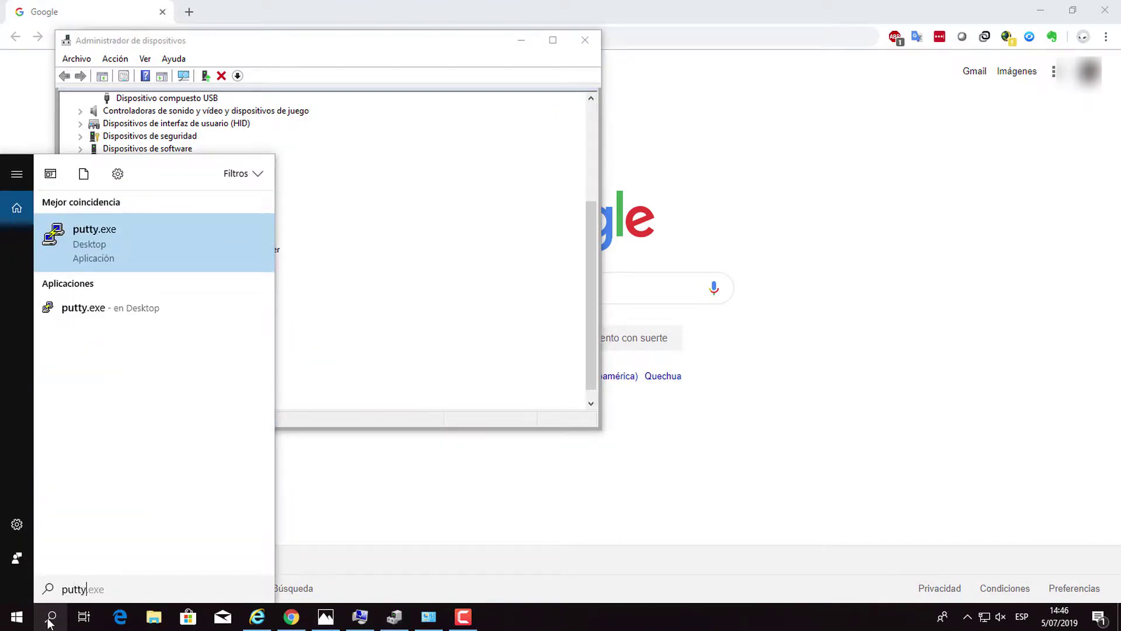
click(142, 240)
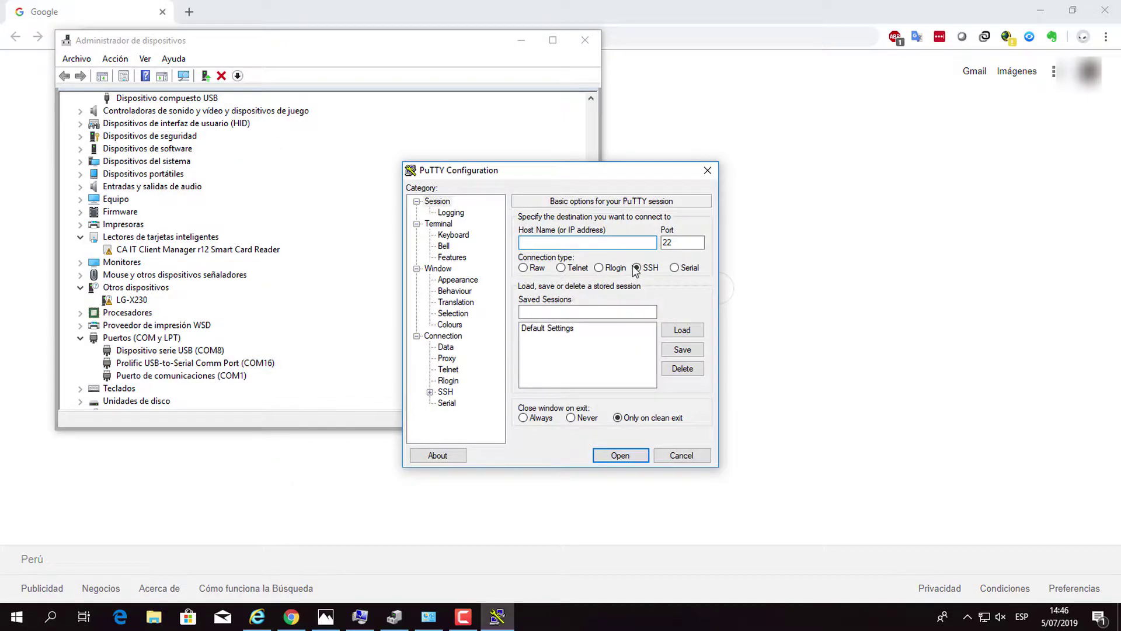
click(675, 268)
click(605, 243)
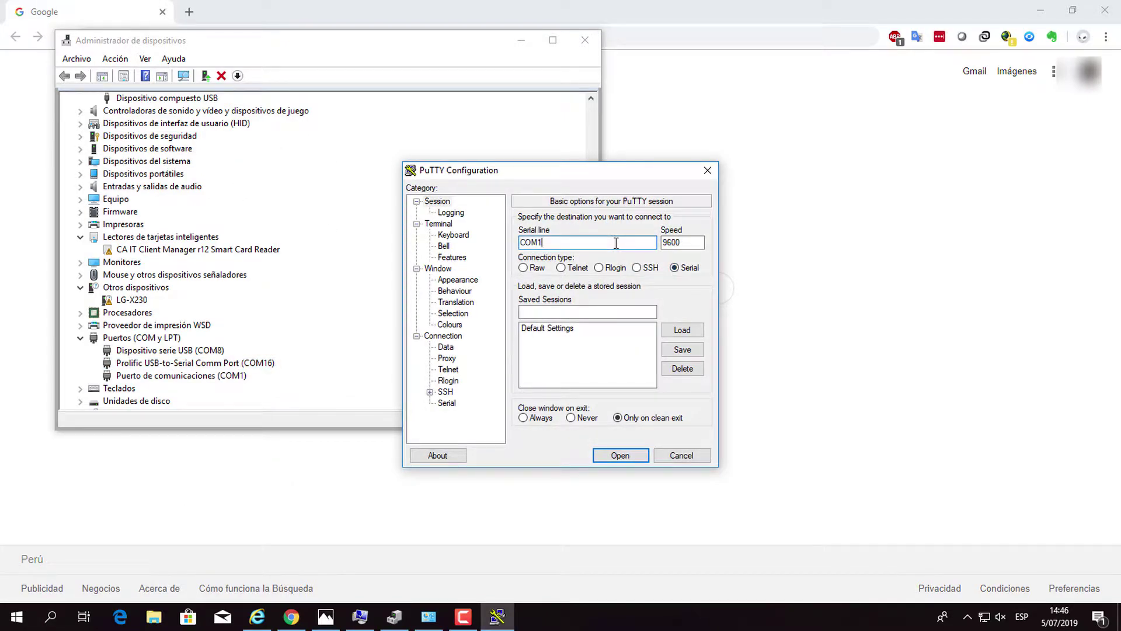
text(6)
click(622, 455)
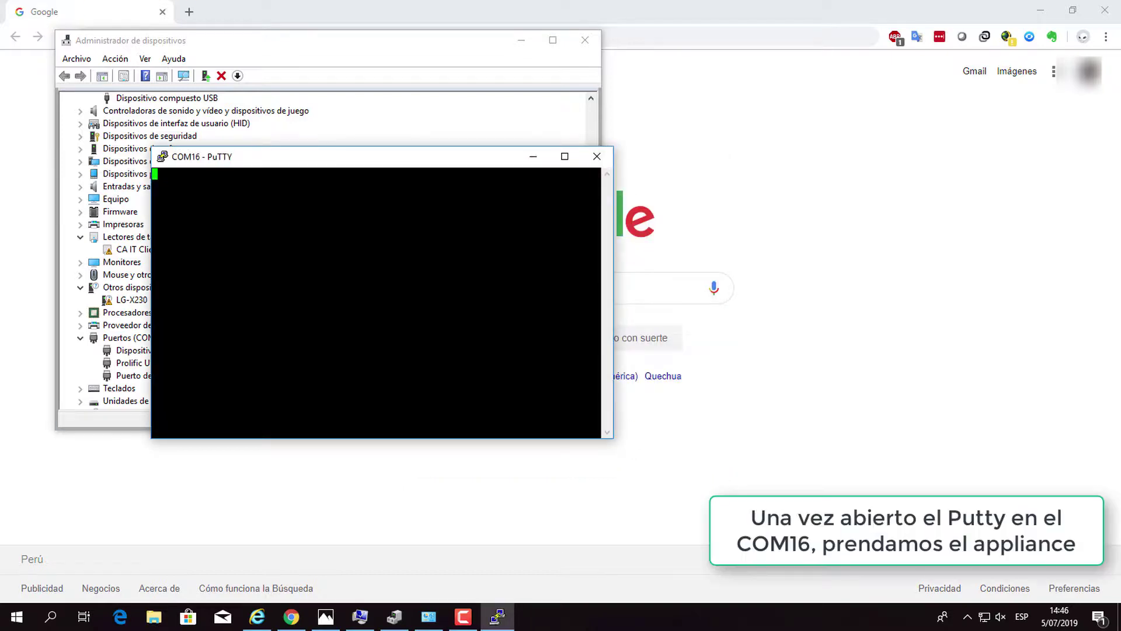
Maximize the COM16 terminal and enter boot option 4 (Smart-1 series).
click(562, 157)
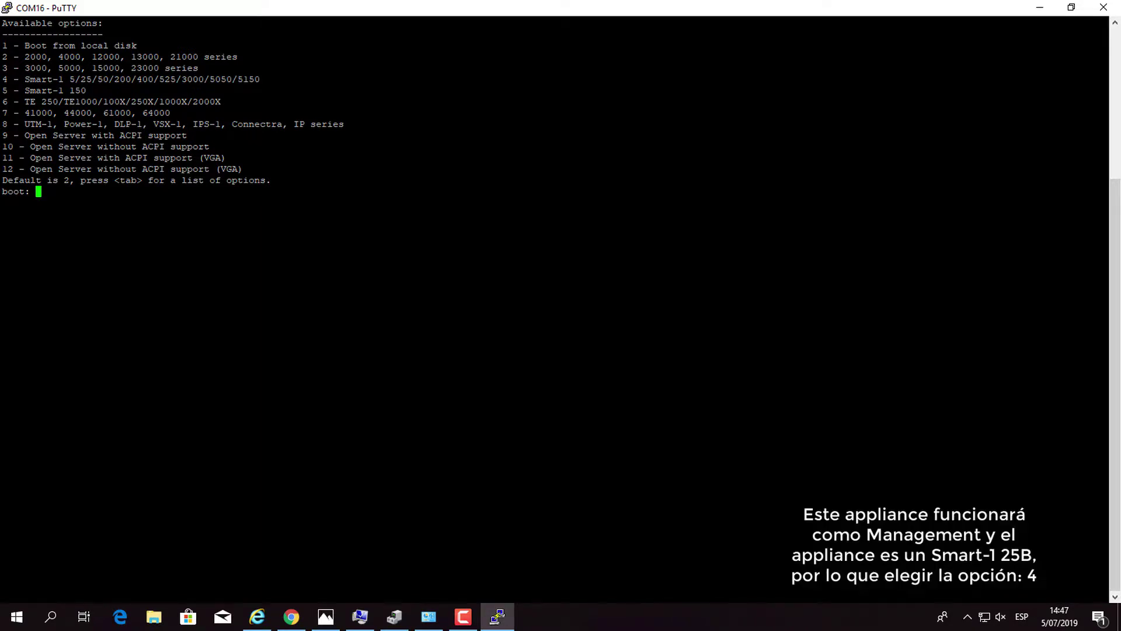
text(4)
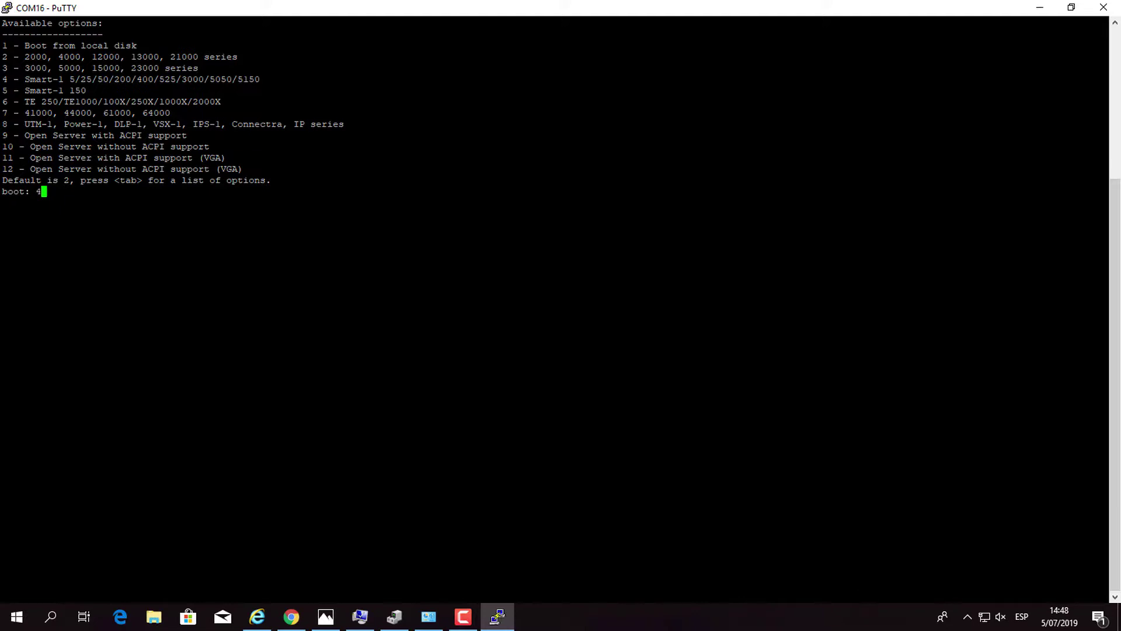
Submit boot option 4 and let the appliance boot to its login: prompt.
key(Return)
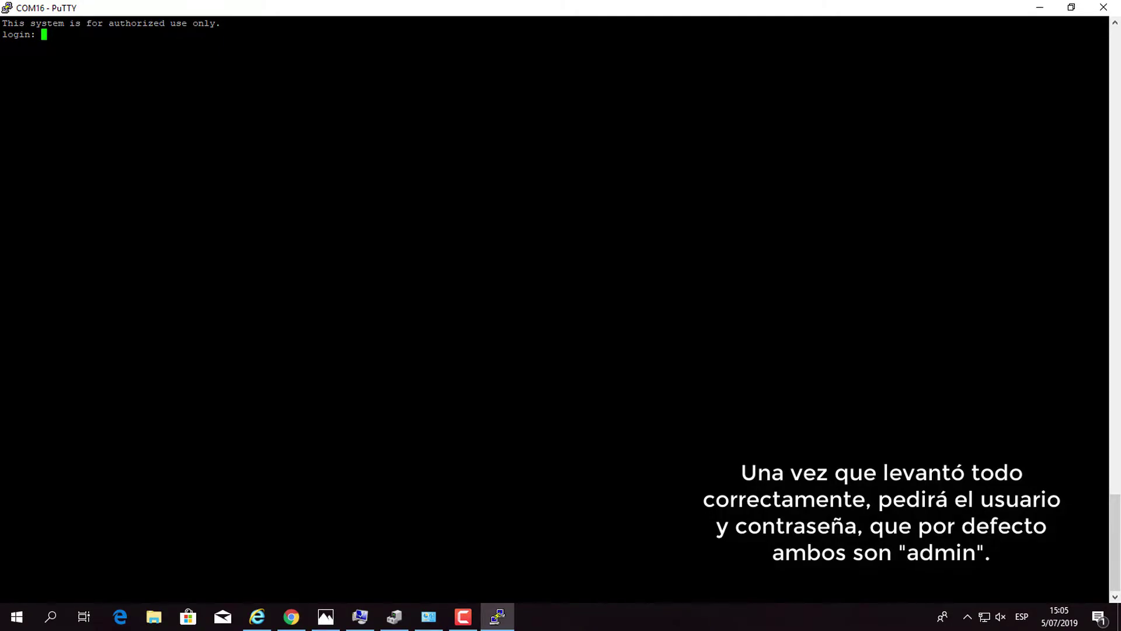
Log in as admin and try the expert command, which asks for an expert password.
text(admin)
key(Return)
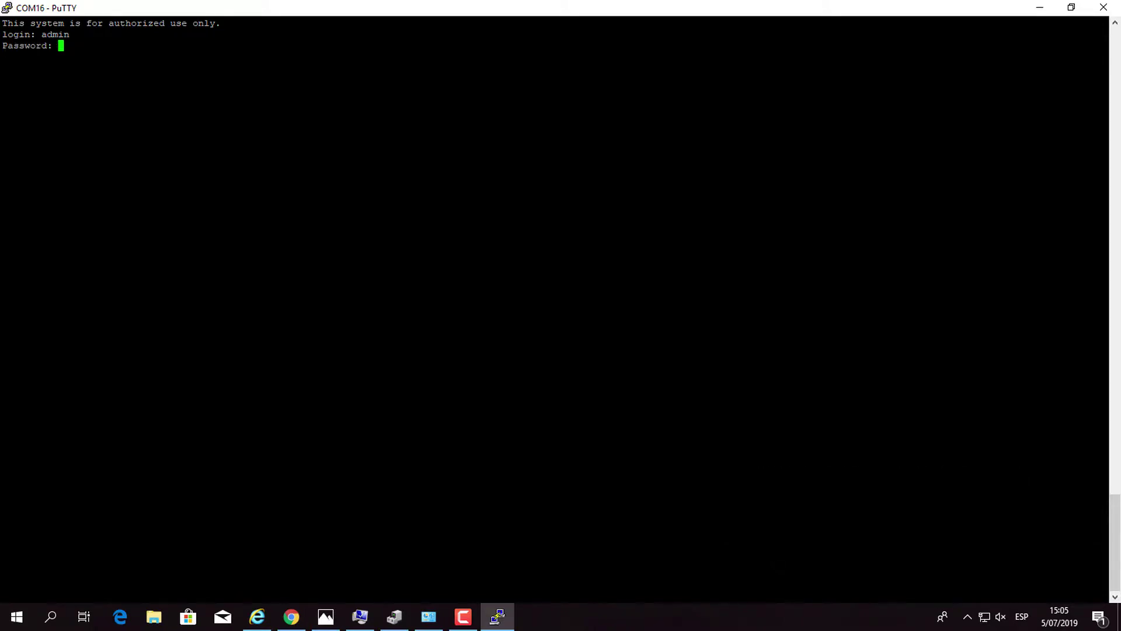
key(Return)
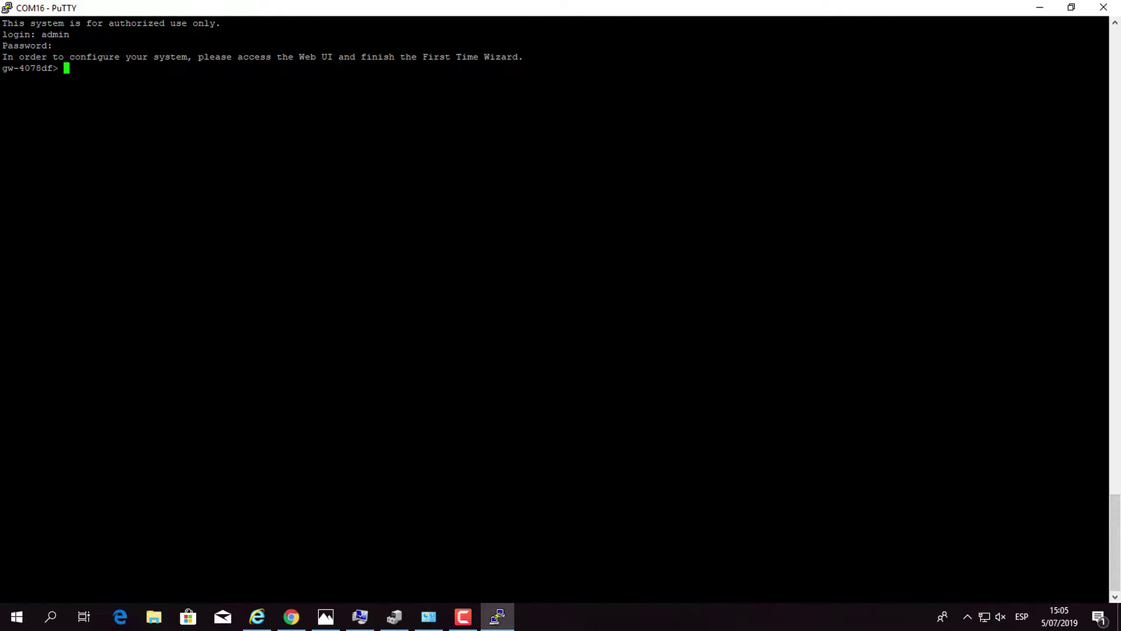
text(expert)
key(Return)
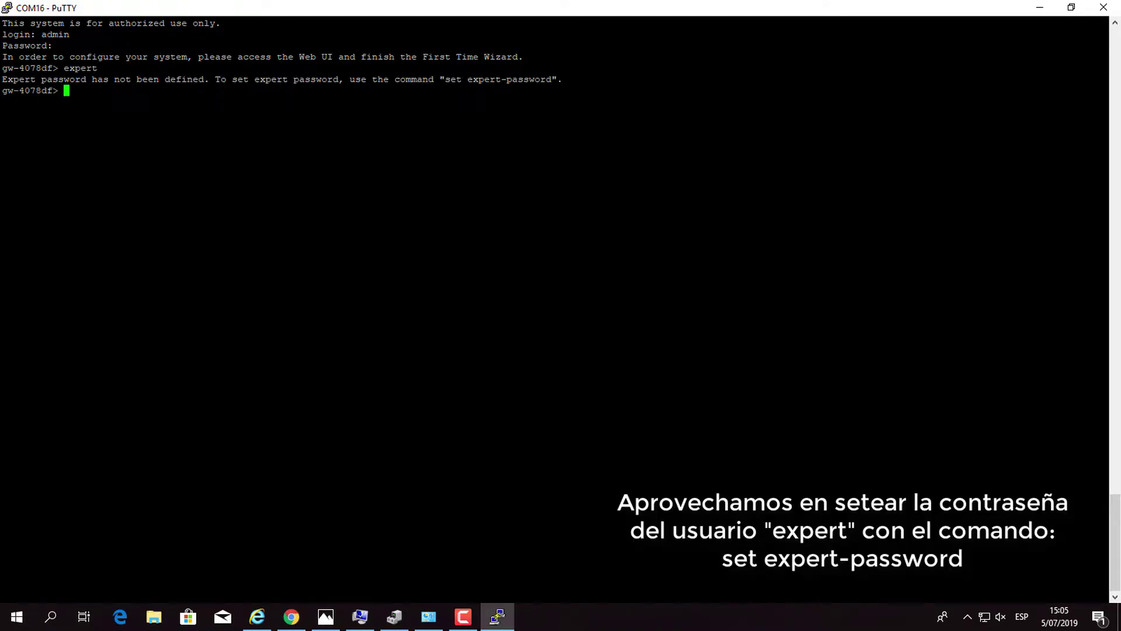
Run set expert-password, enter the password twice, then enter expert mode with it.
drag(445, 79, 552, 80)
key(shift+Insert)
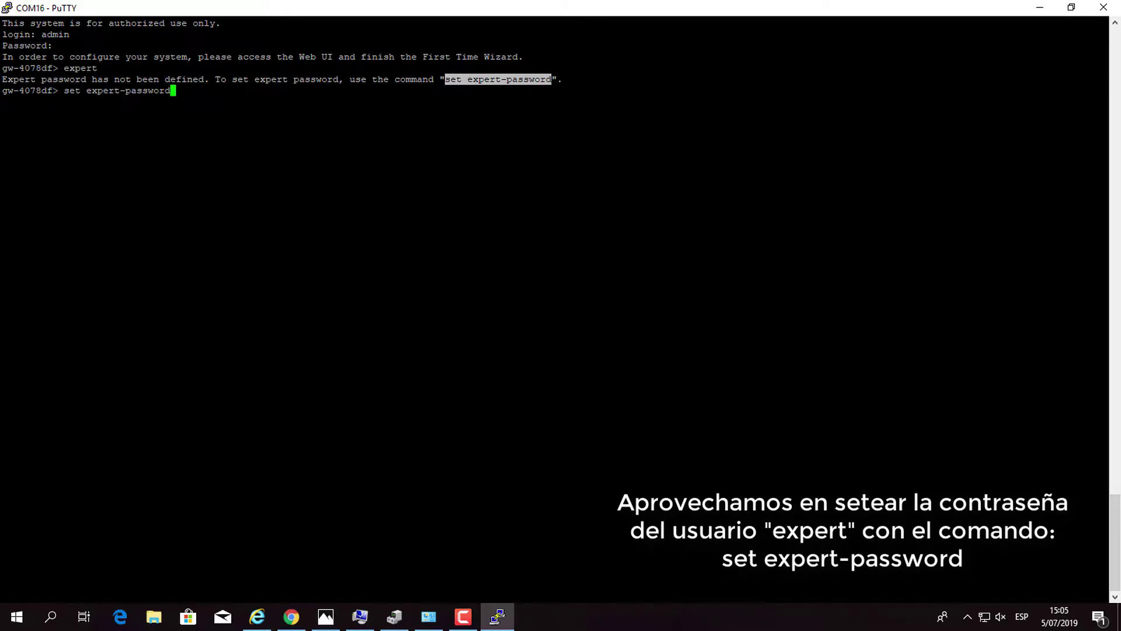
key(Return)
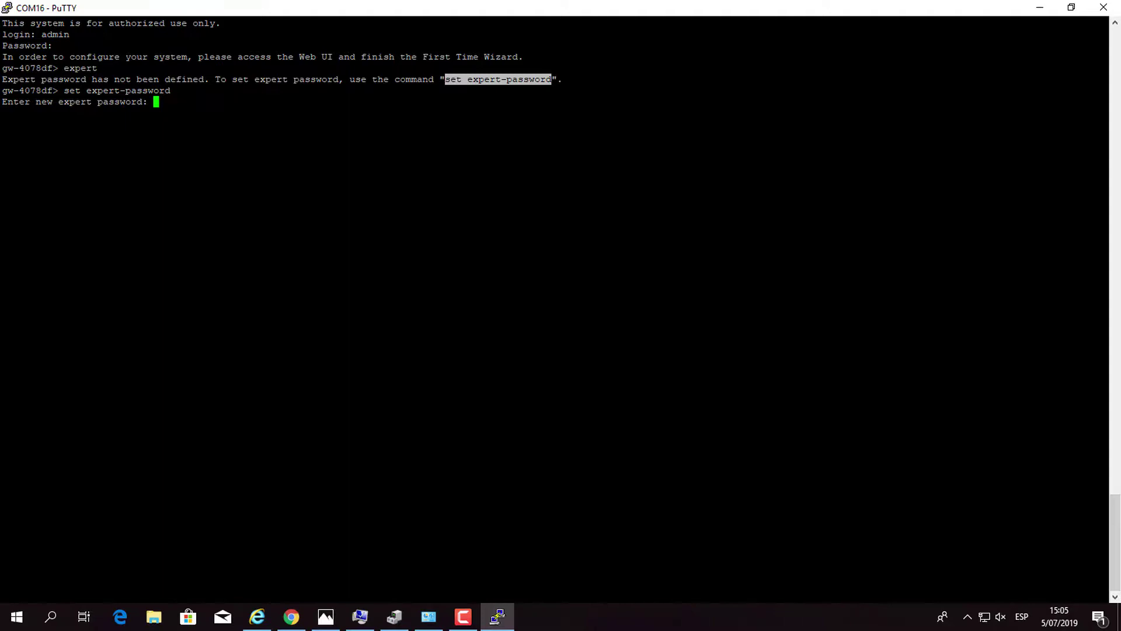
key(Return)
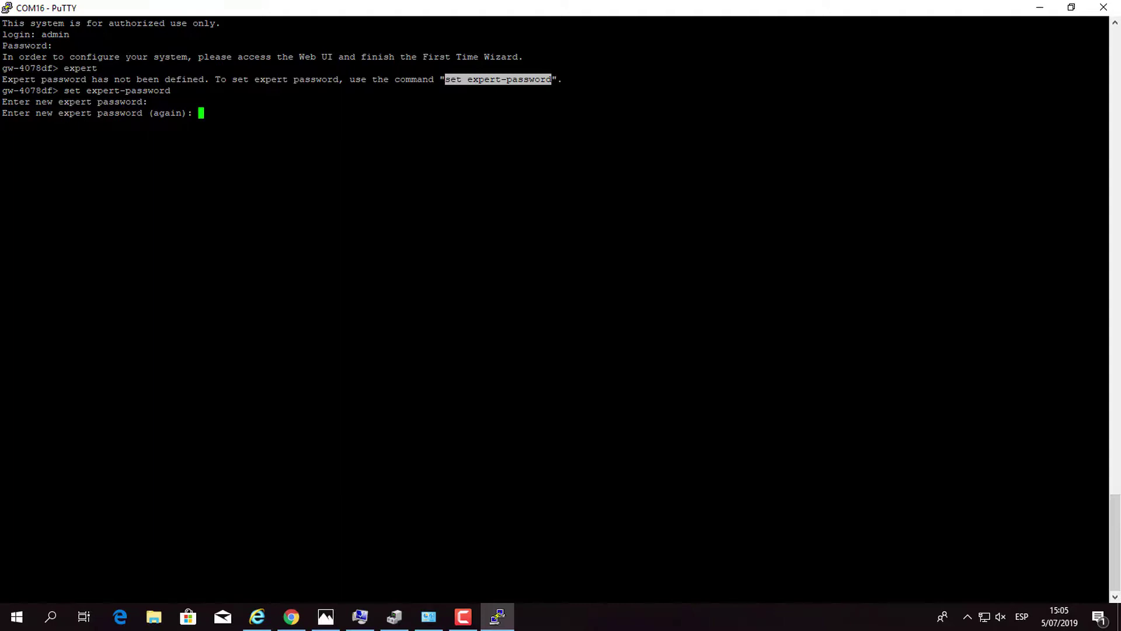
key(Return)
text(expert)
key(Return)
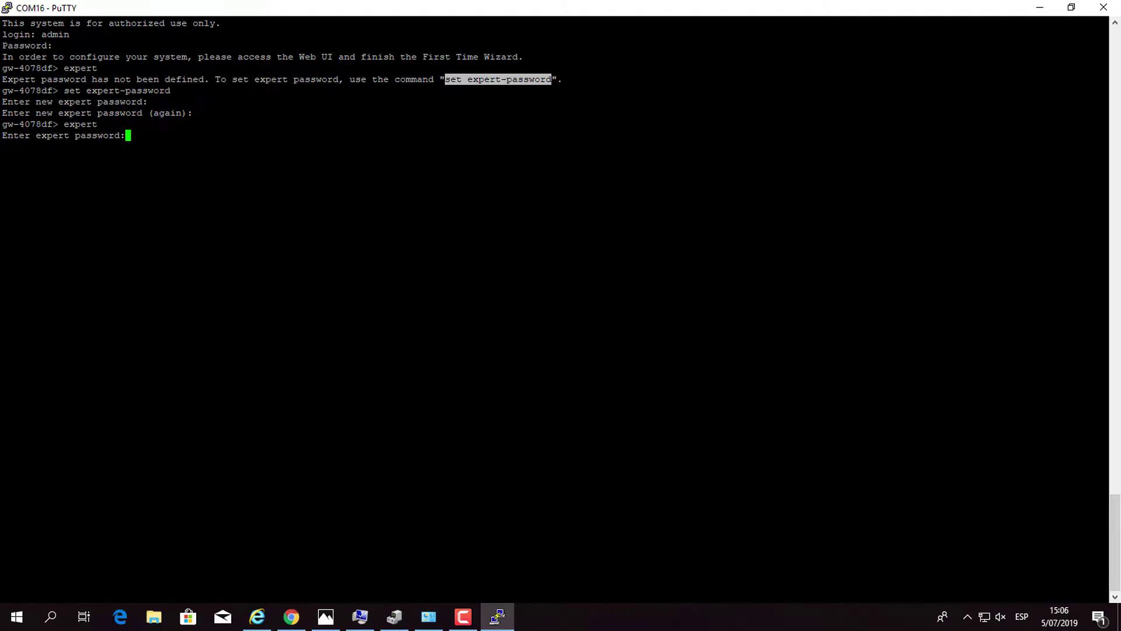
key(Return)
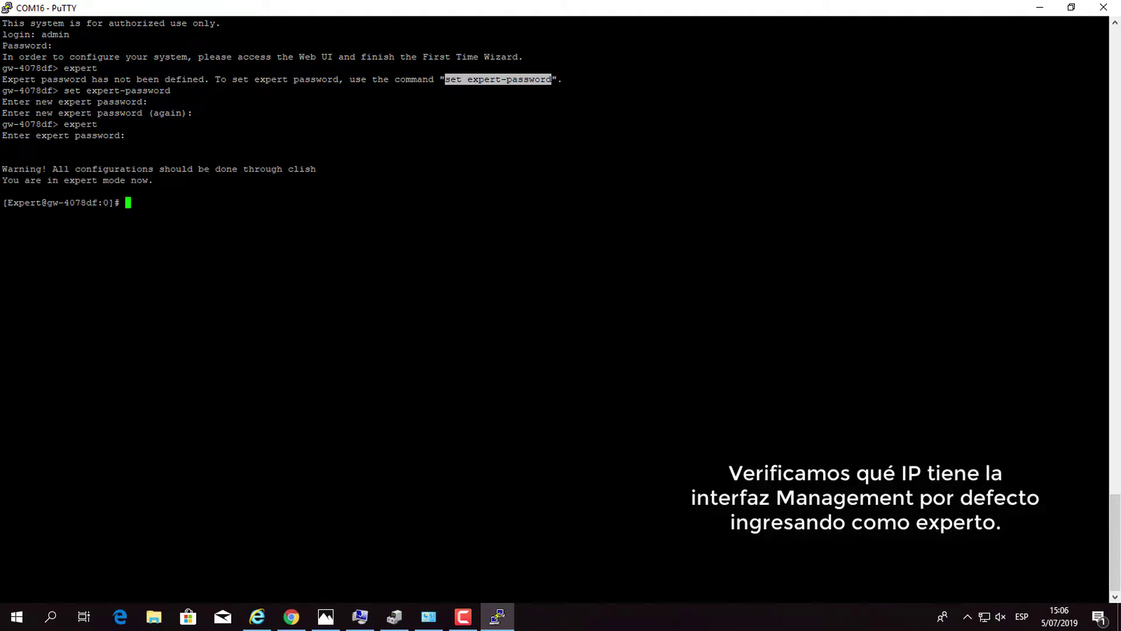
Run ifconfig and highlight the Mgmt interface address 192.168.1.1.
text(ifconfig)
key(Return)
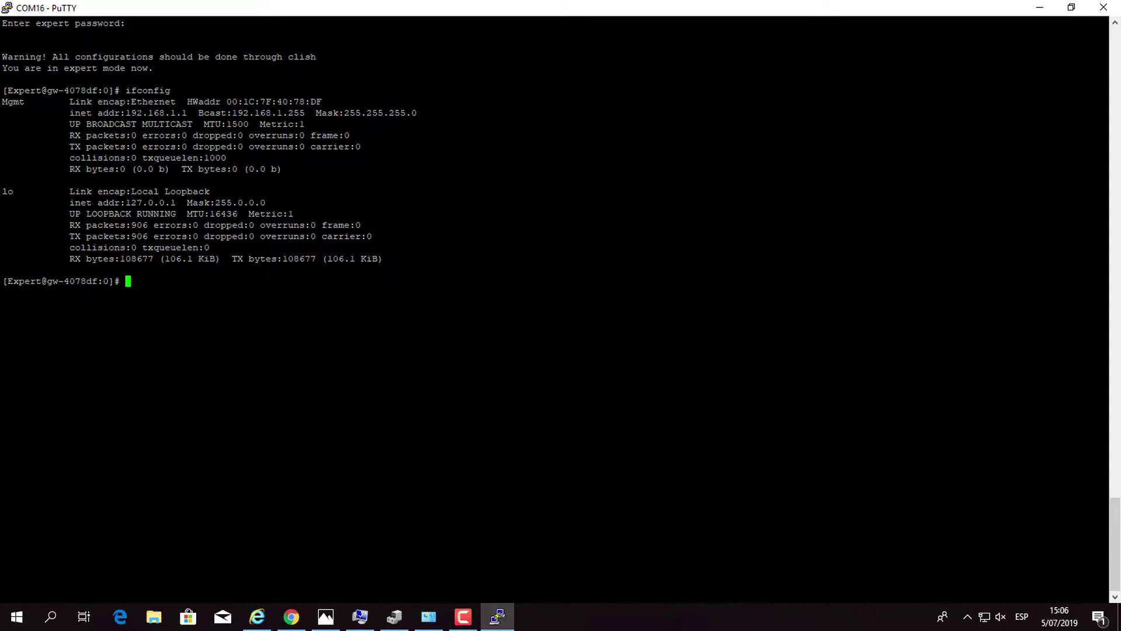
drag(126, 112, 187, 113)
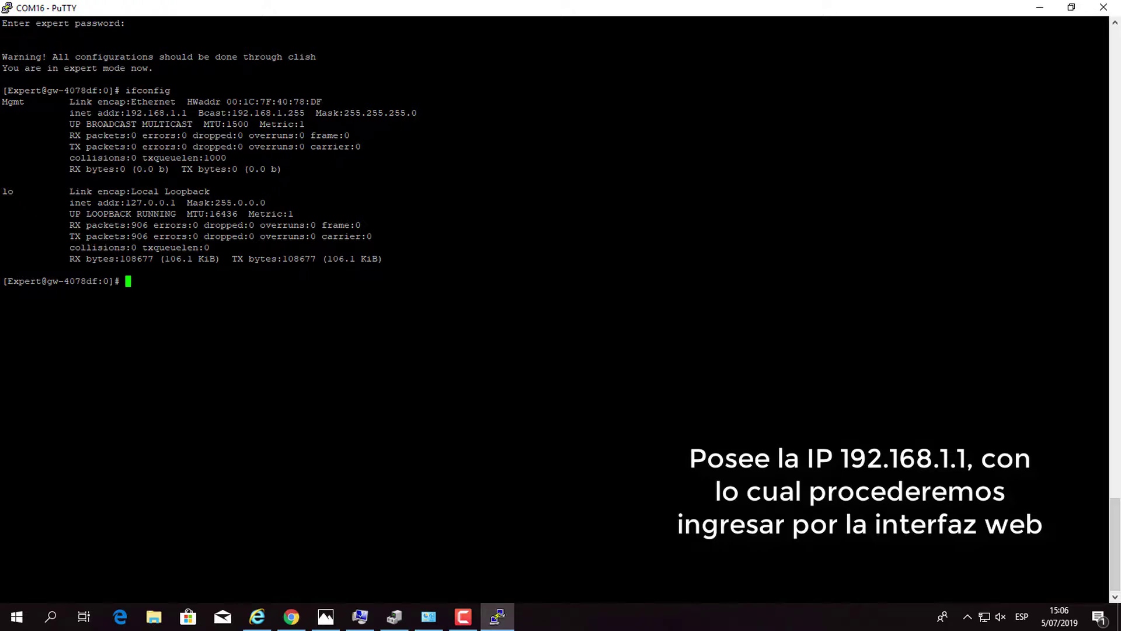
Launch ncpa.cpl from the Run prompt to show Network Connections.
mouse_move(268, 619)
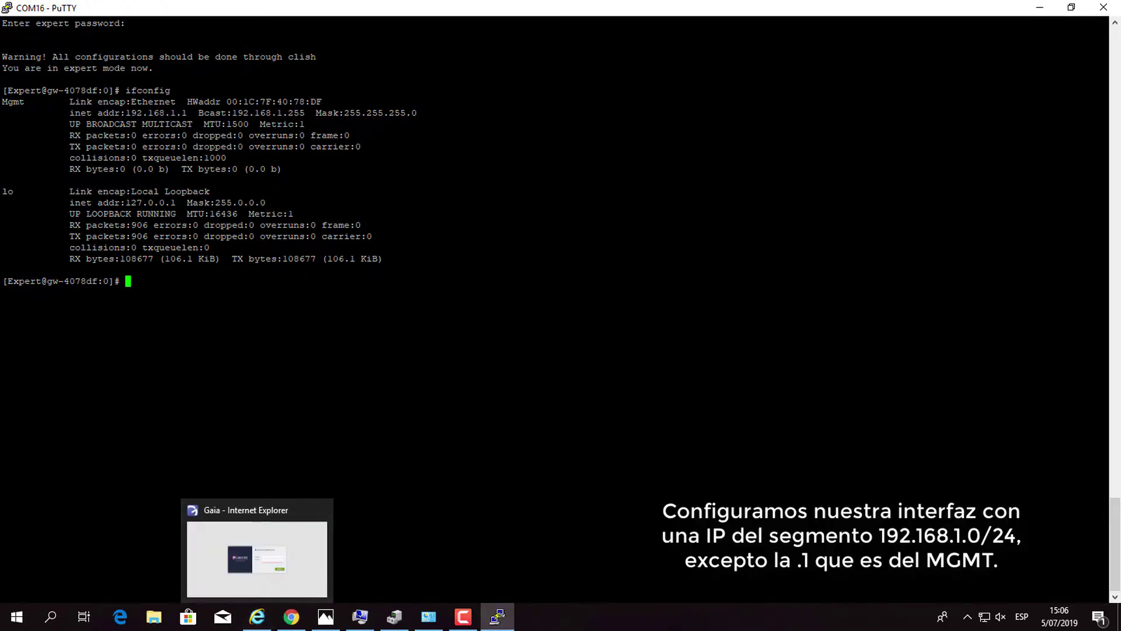
key(super+r)
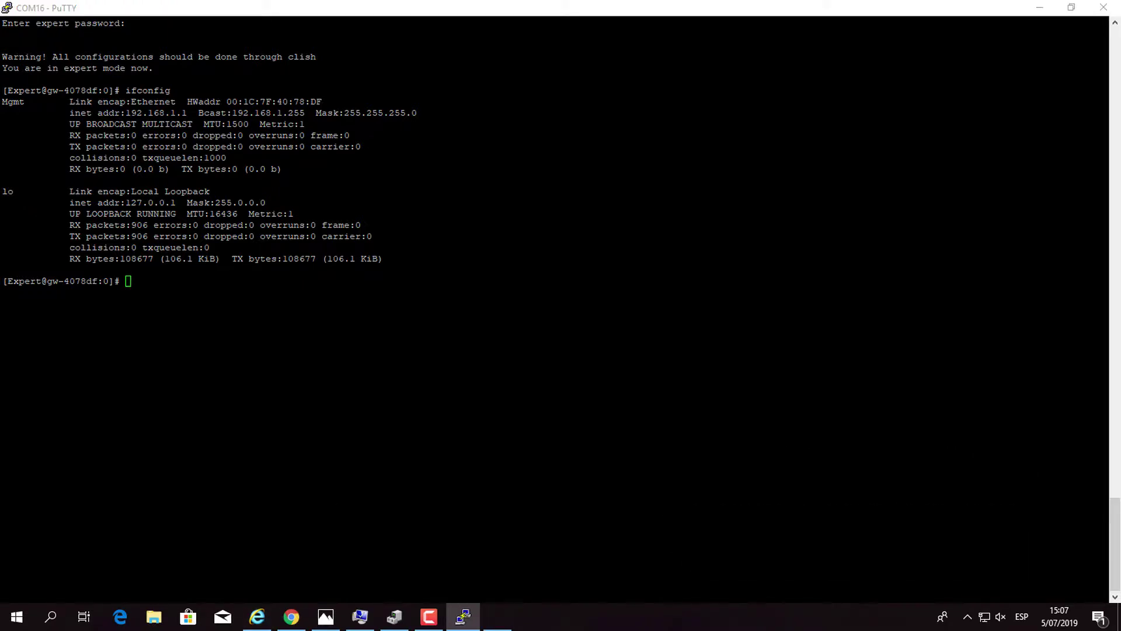
text(nsc)
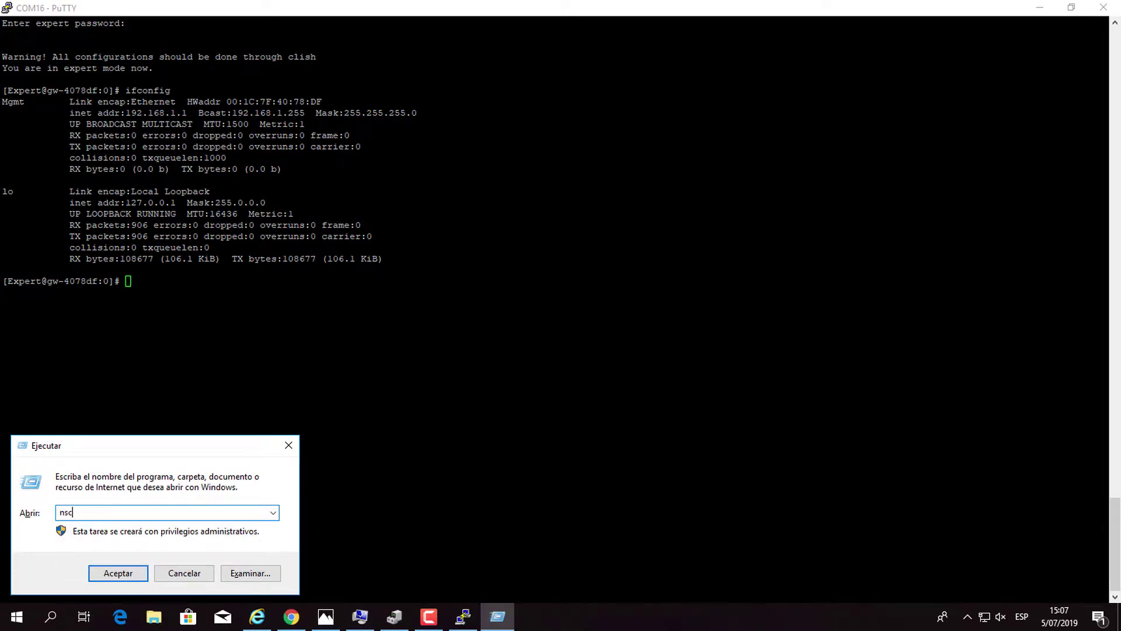
key(BackSpace)
key(BackSpace)
text(c)
key(Down)
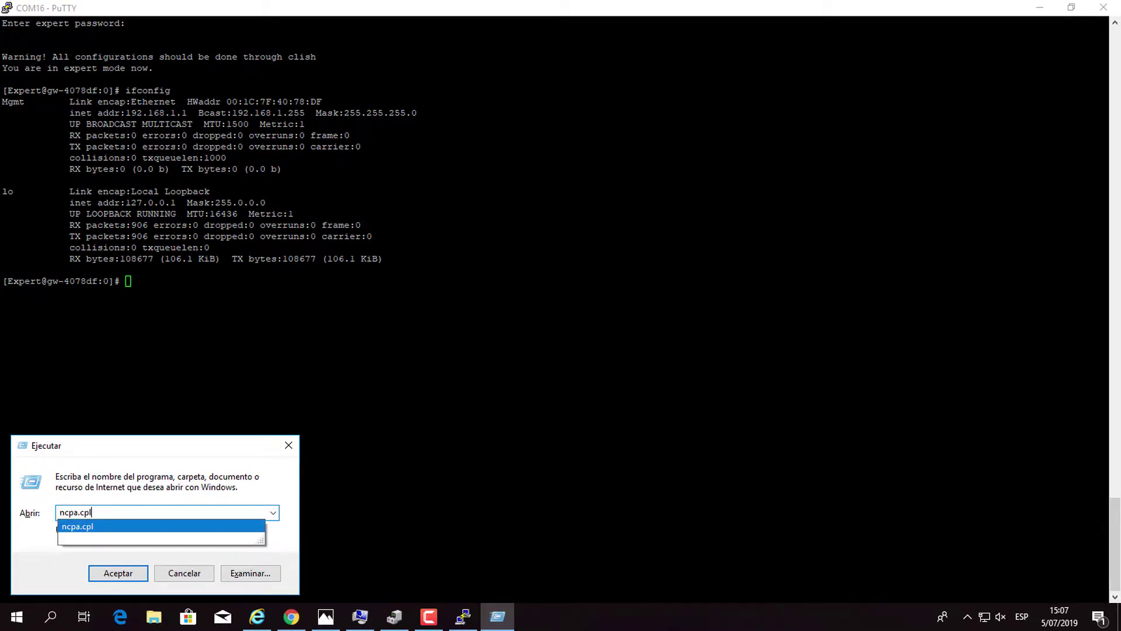
key(Return)
Give Ethernet 4 the static IPv4 address 192.168.1.30 and close its dialogs.
double_click(346, 202)
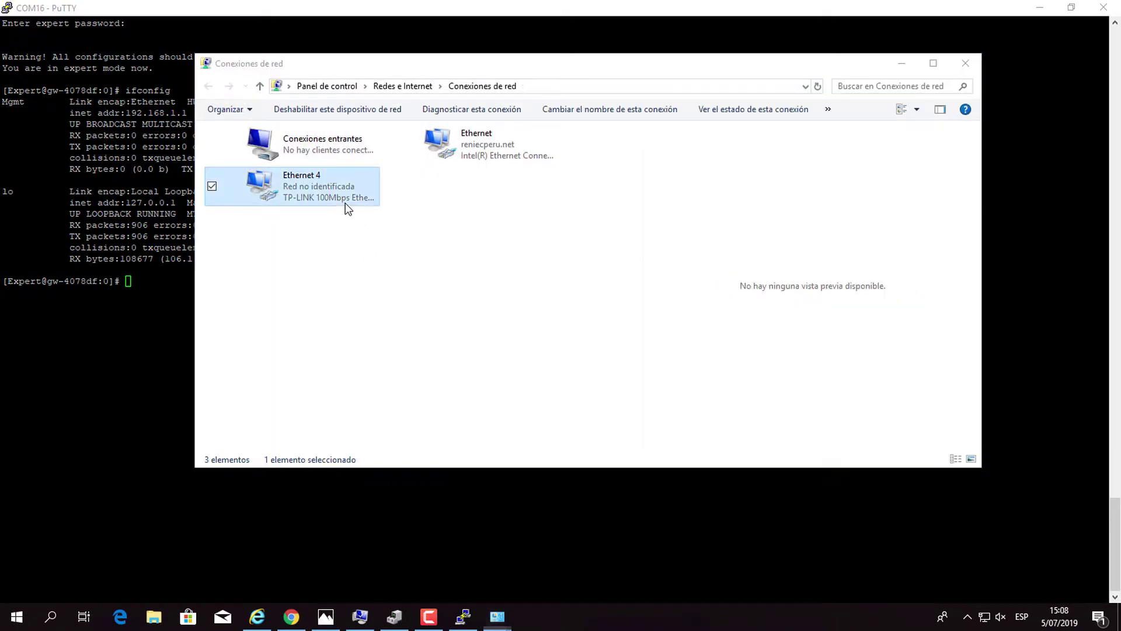
click(470, 424)
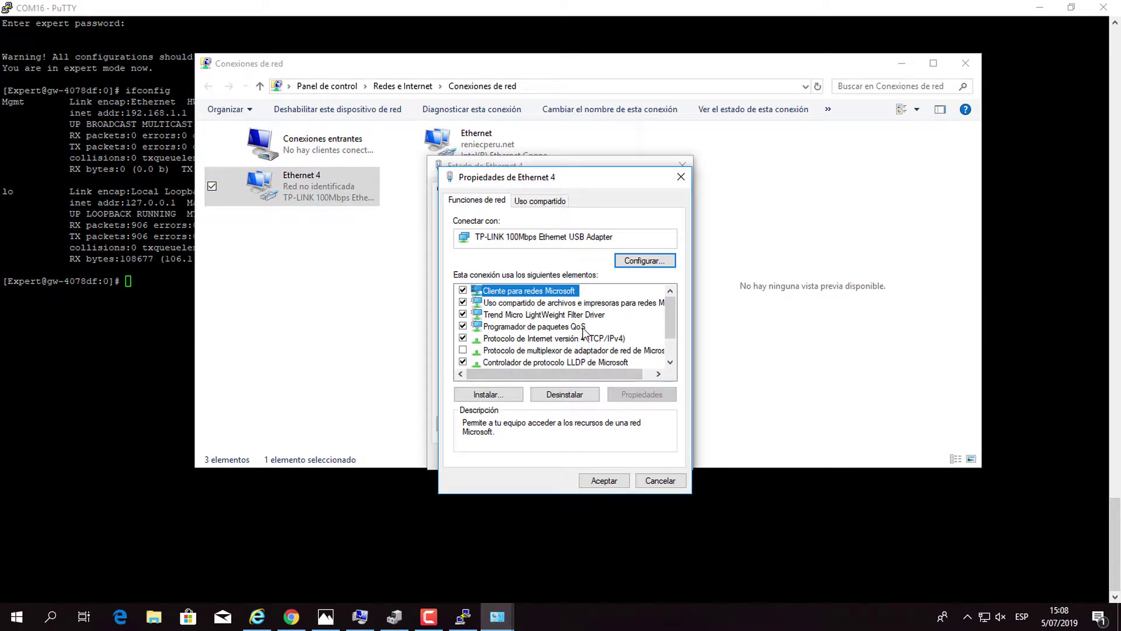
double_click(595, 340)
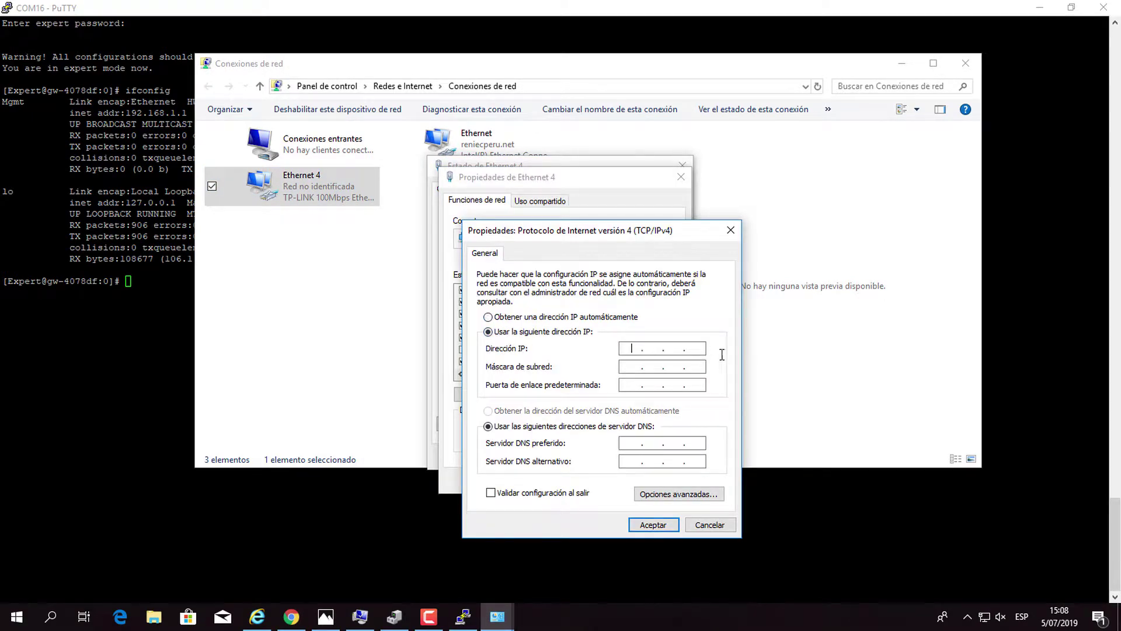
text(192 . 168 . 1 . 30)
click(699, 367)
click(704, 524)
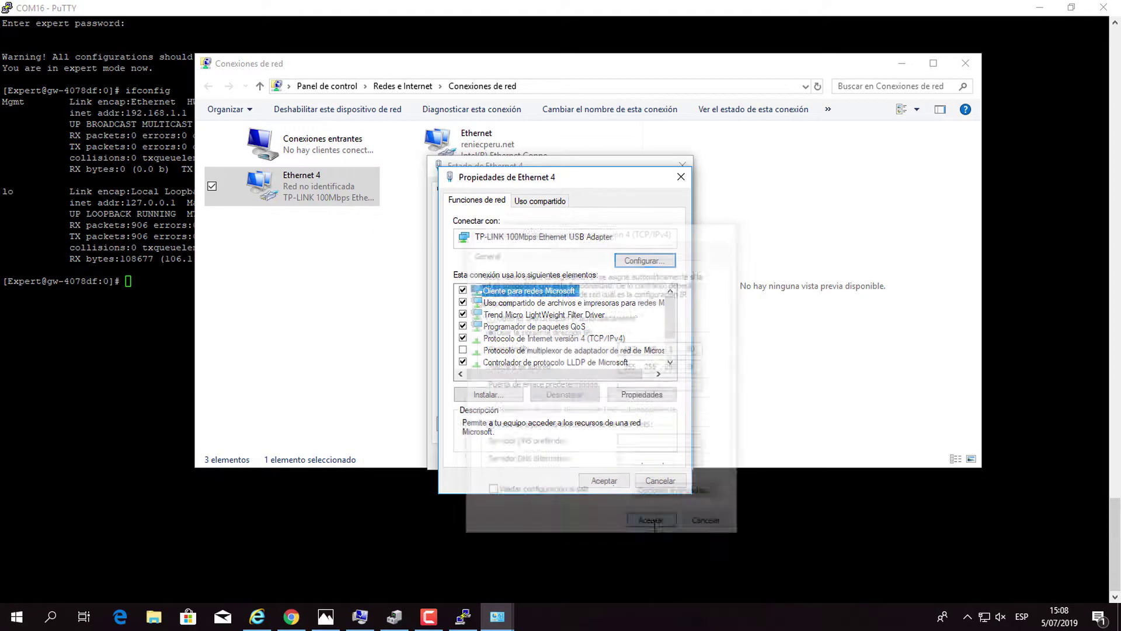
click(607, 480)
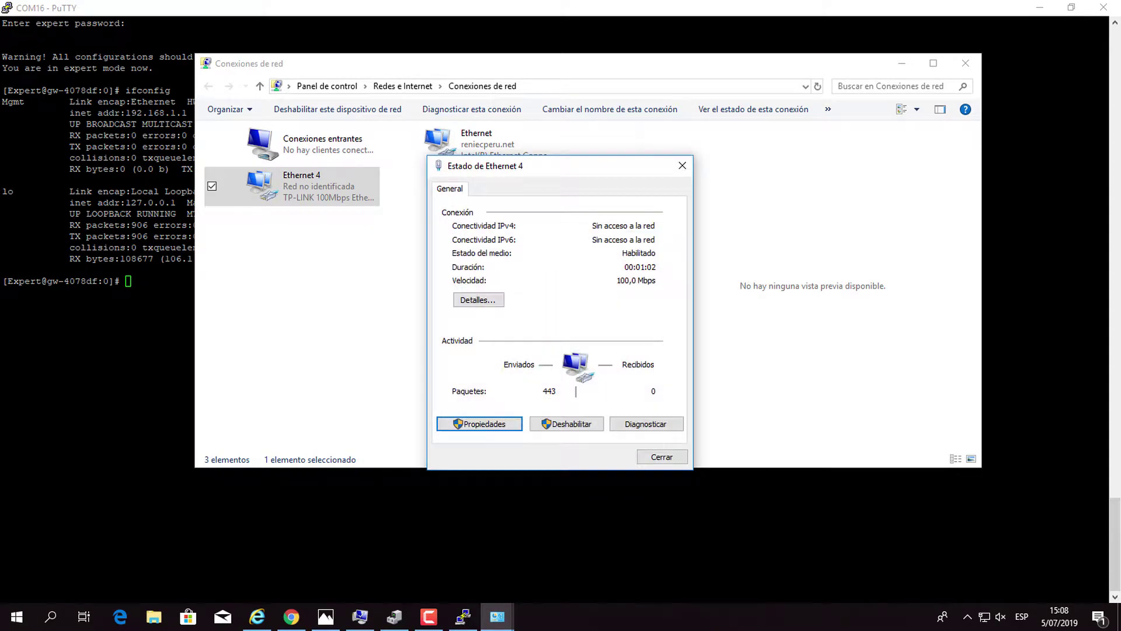
click(660, 458)
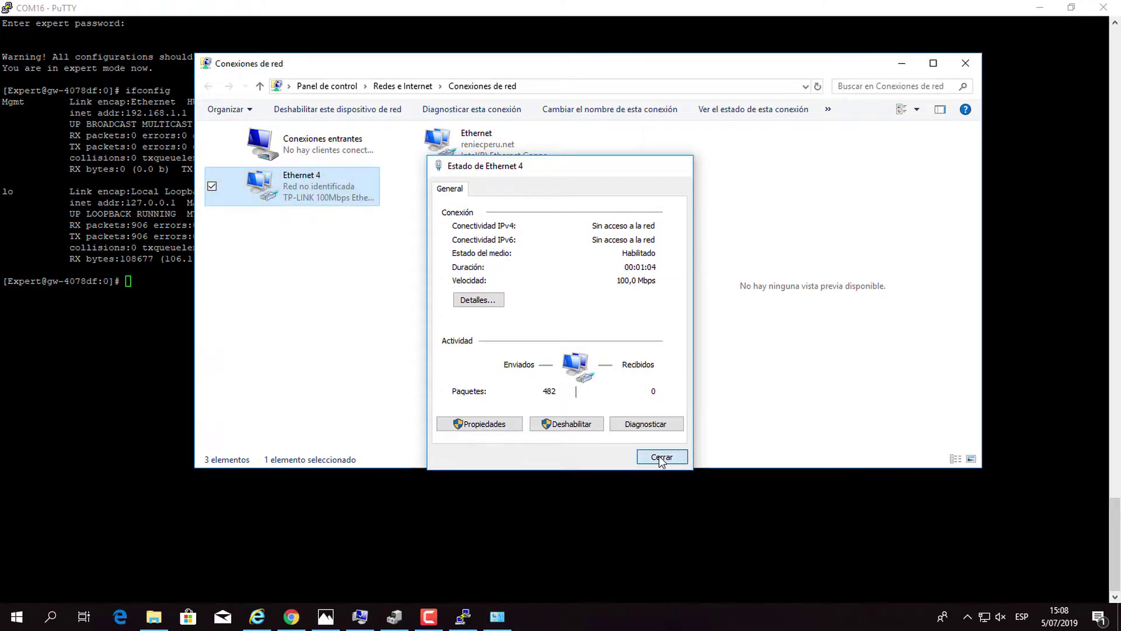
click(902, 63)
click(257, 617)
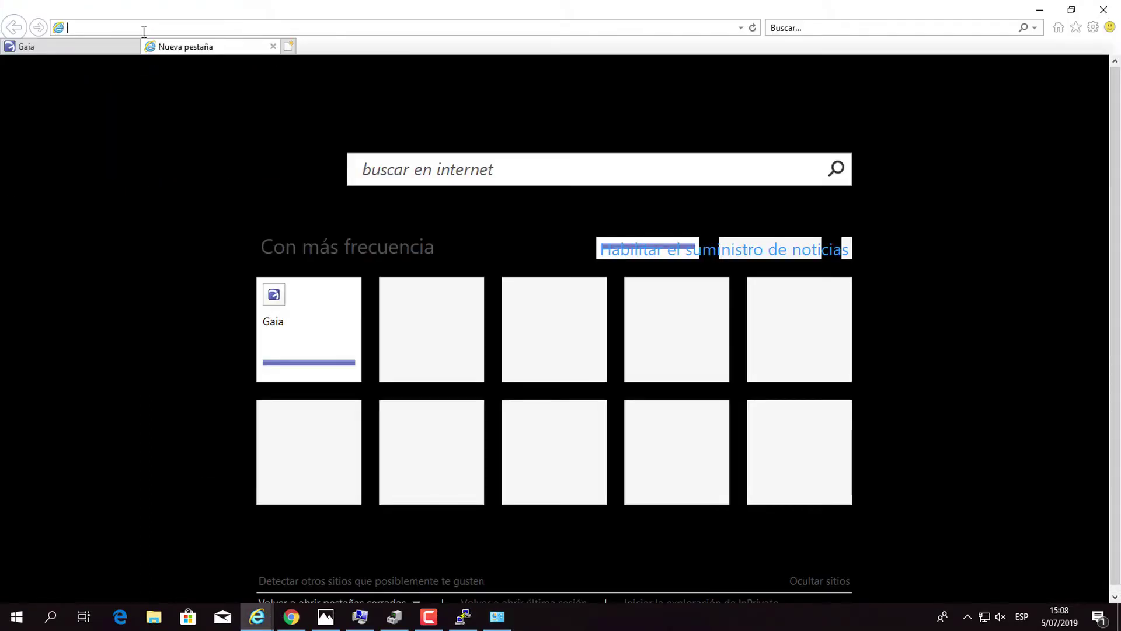
text(192.168.1.1/)
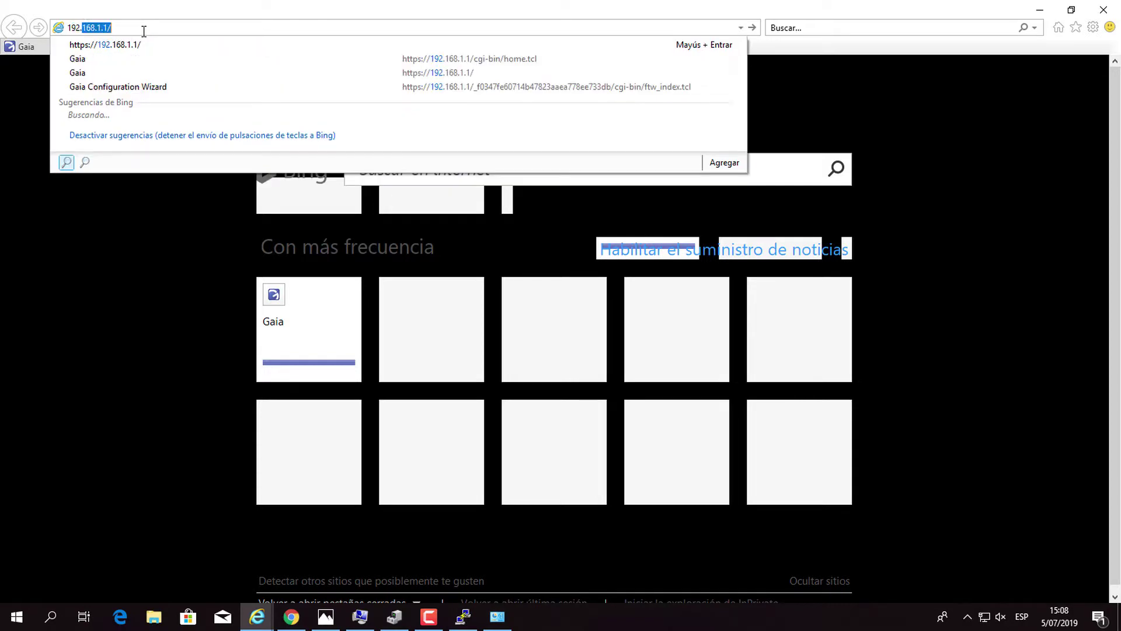
key(Return)
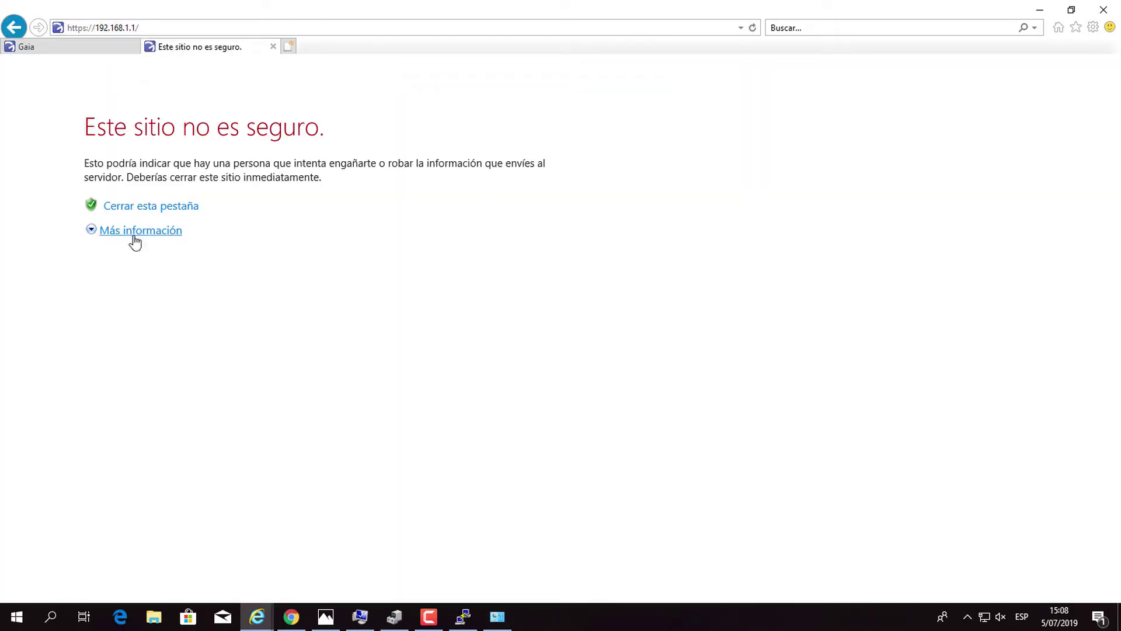
click(132, 232)
click(213, 316)
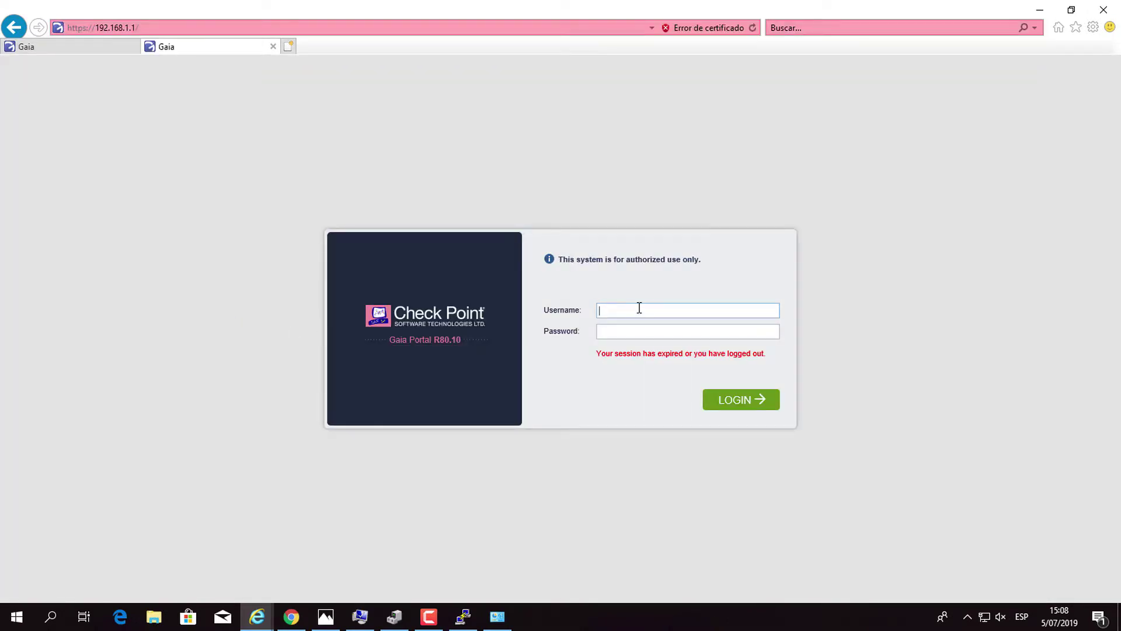
Log in to the Gaia portal with the admin username and its password.
text(admin)
key(Tab)
text(admin)
key(Return)
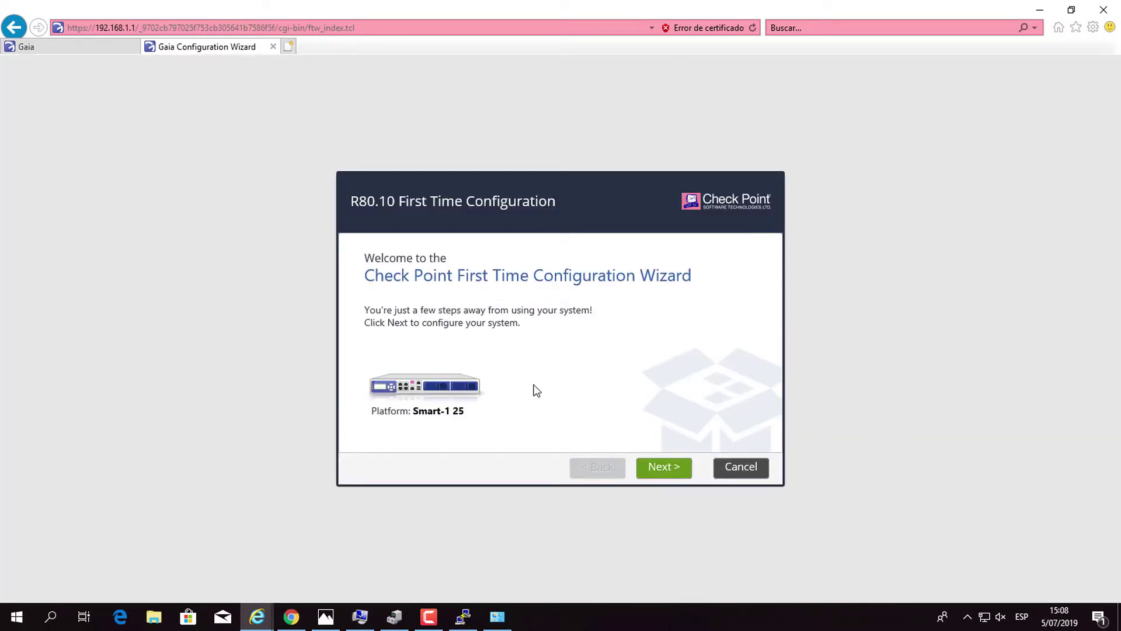
Advance past the Welcome page, keeping Continue with R80.10 configuration as the deployment option.
click(670, 472)
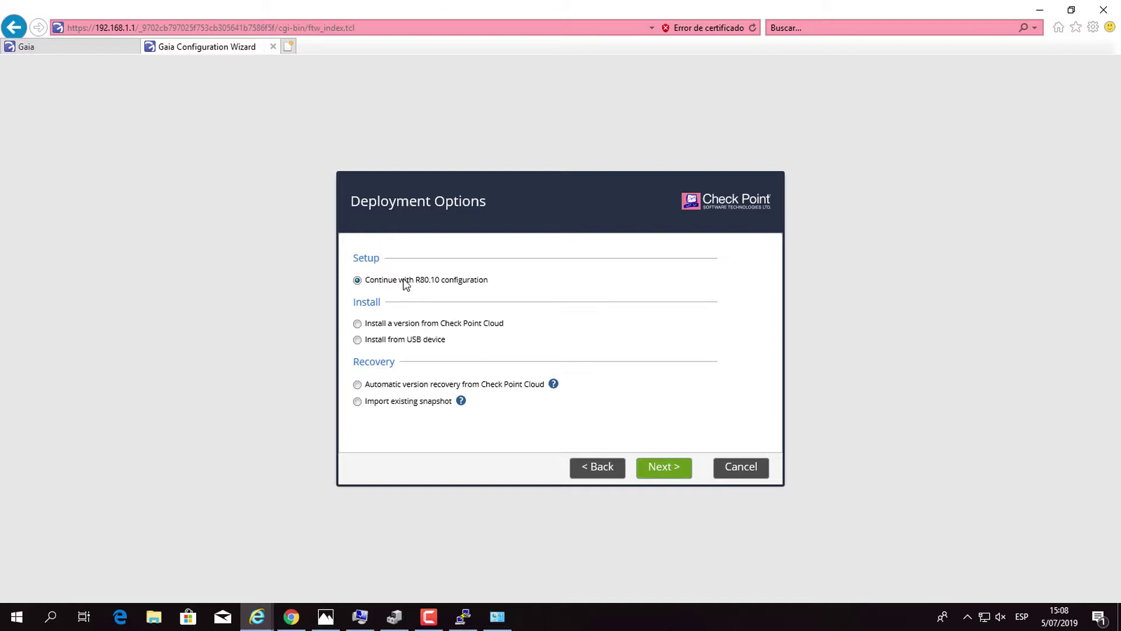
click(668, 471)
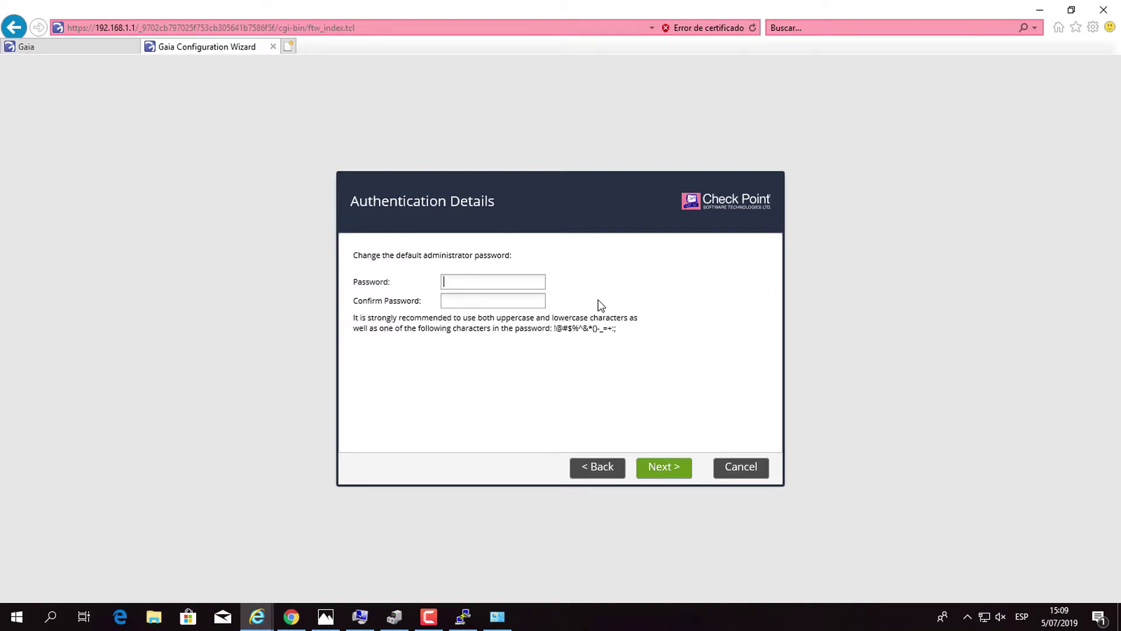
Enter and confirm the new administrator password in both fields, then proceed.
text(••••••)
key(BackSpace)
key(BackSpace)
key(BackSpace)
key(BackSpace)
key(BackSpace)
key(BackSpace)
text(••••••••••)
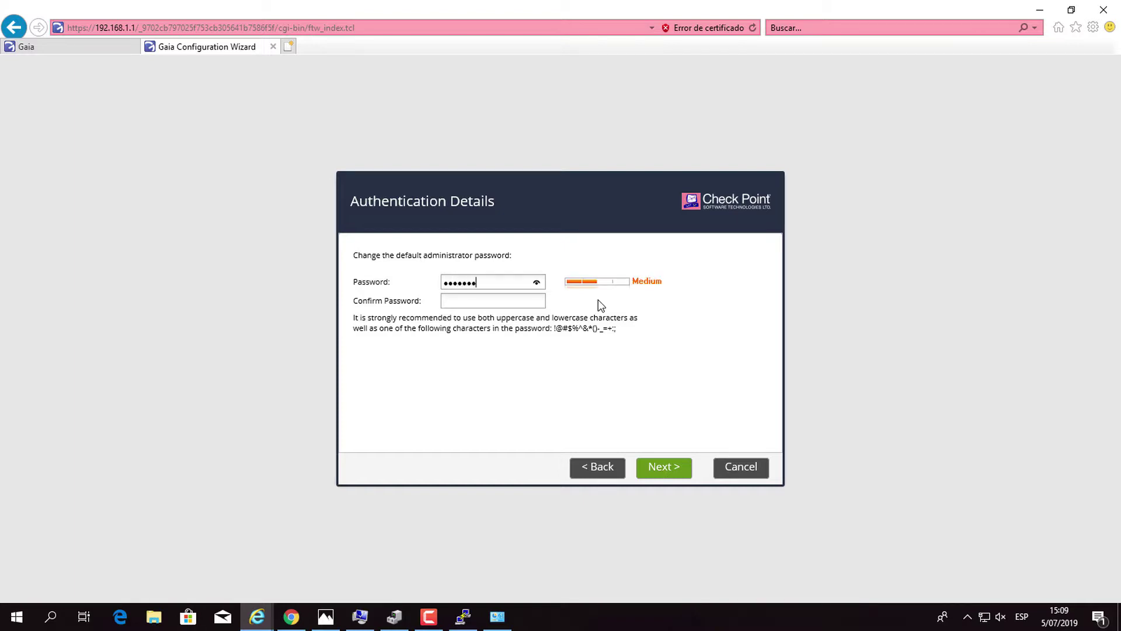
key(Tab)
text(••••••••••)
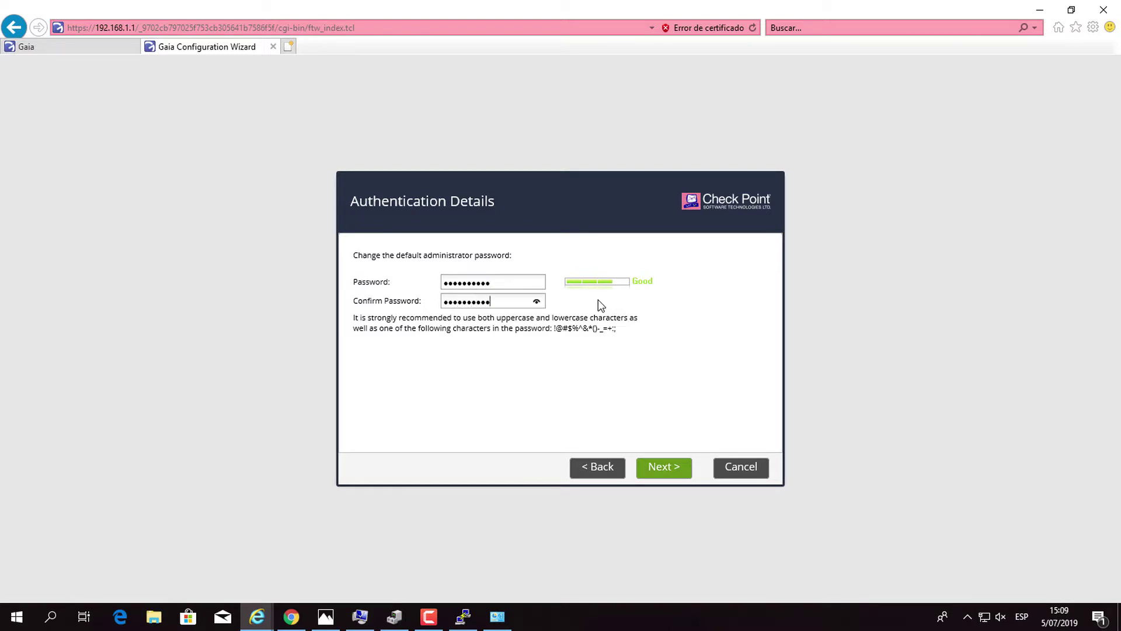
click(673, 475)
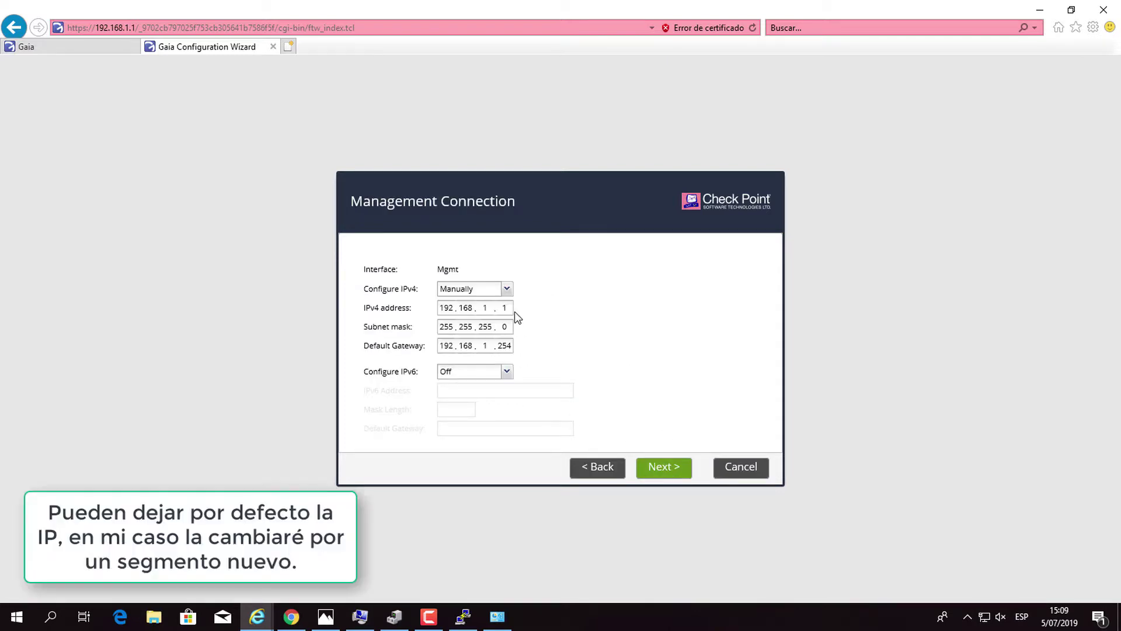
Set Mgmt manually to 10.50.26.241 with gateway 10.50.26.1 and acknowledge the secondary-IP notice.
click(507, 289)
click(508, 294)
key(BackSpace)
key(BackSpace)
key(BackSpace)
key(BackSpace)
key(BackSpace)
key(BackSpace)
key(BackSpace)
key(BackSpace)
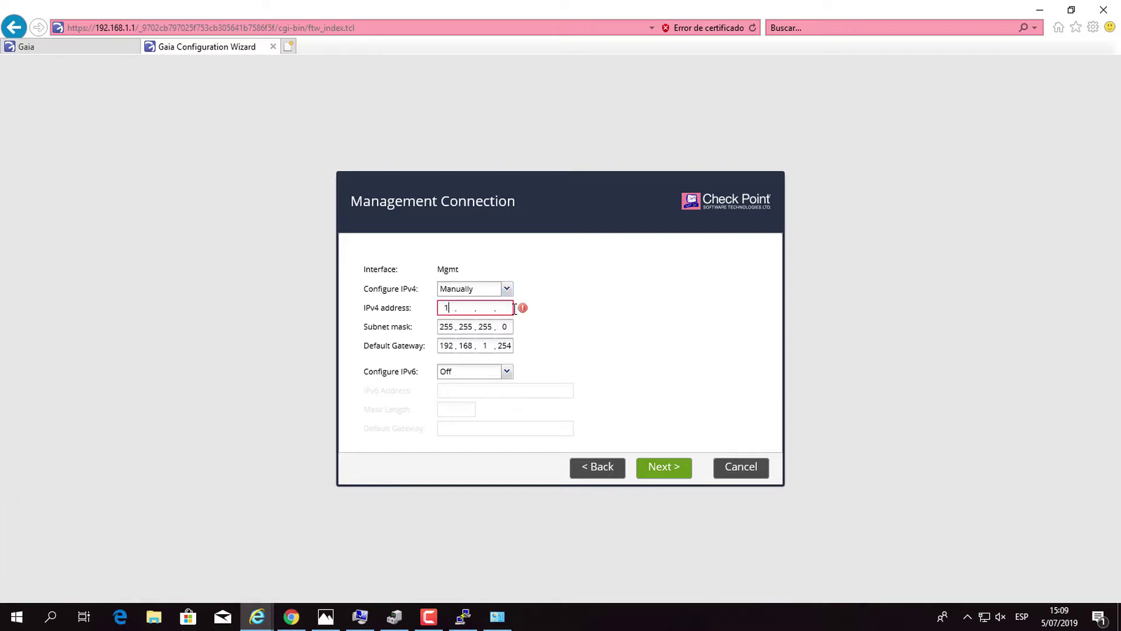
text(10.50.26.241)
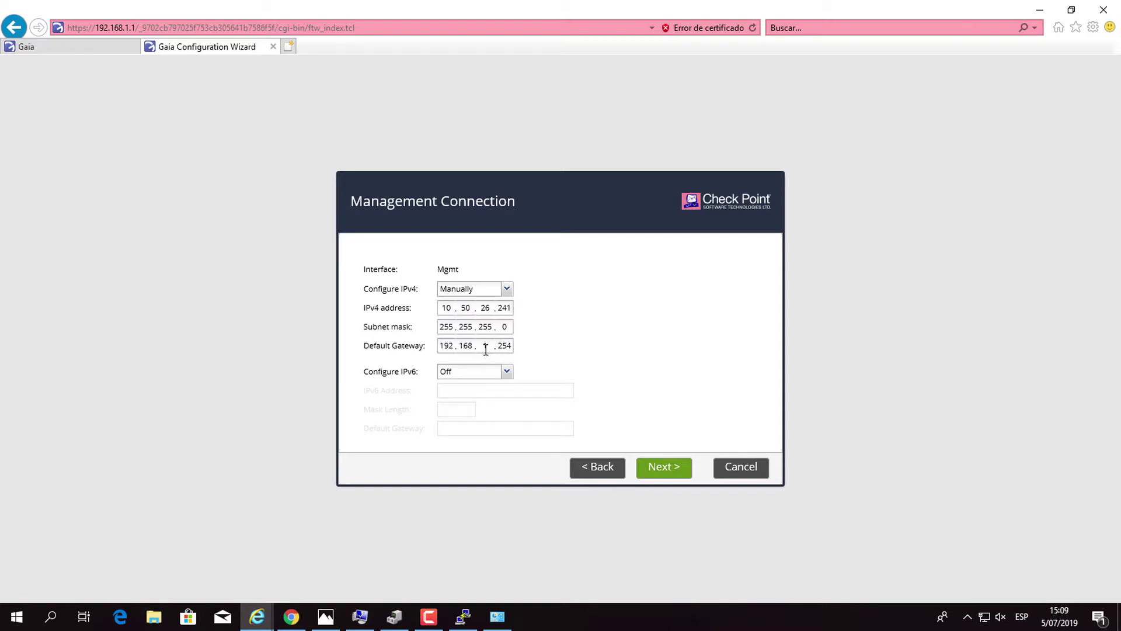
key(BackSpace)
key(BackSpace)
key(BackSpace)
key(BackSpace)
key(BackSpace)
key(BackSpace)
key(BackSpace)
key(BackSpace)
key(BackSpace)
key(BackSpace)
text(10 . 50 . 26)
click(675, 469)
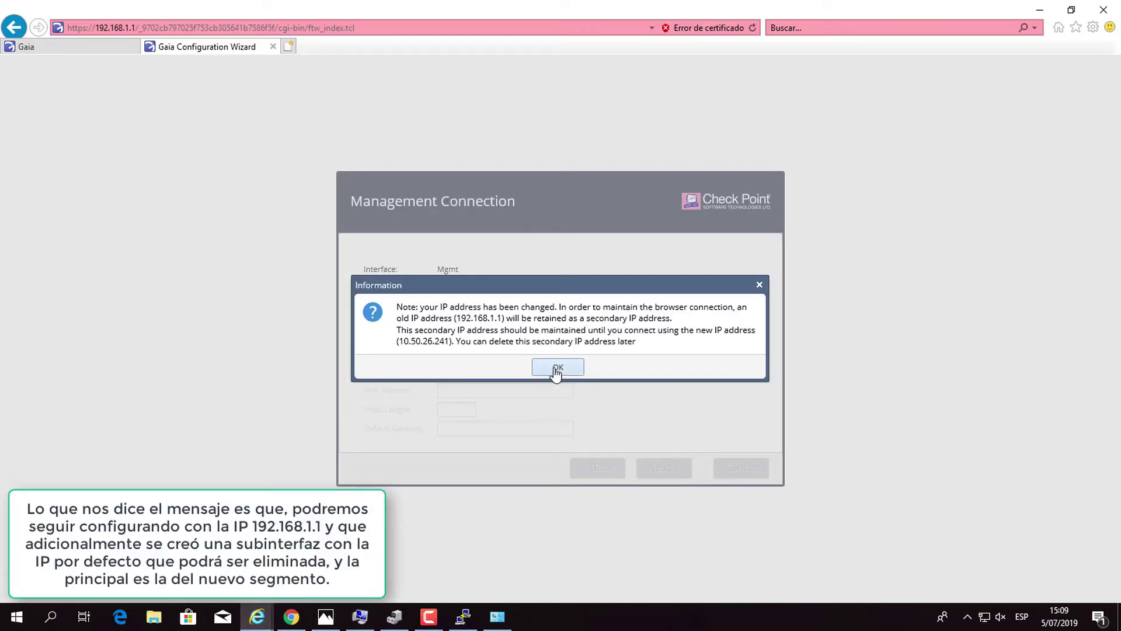
click(557, 368)
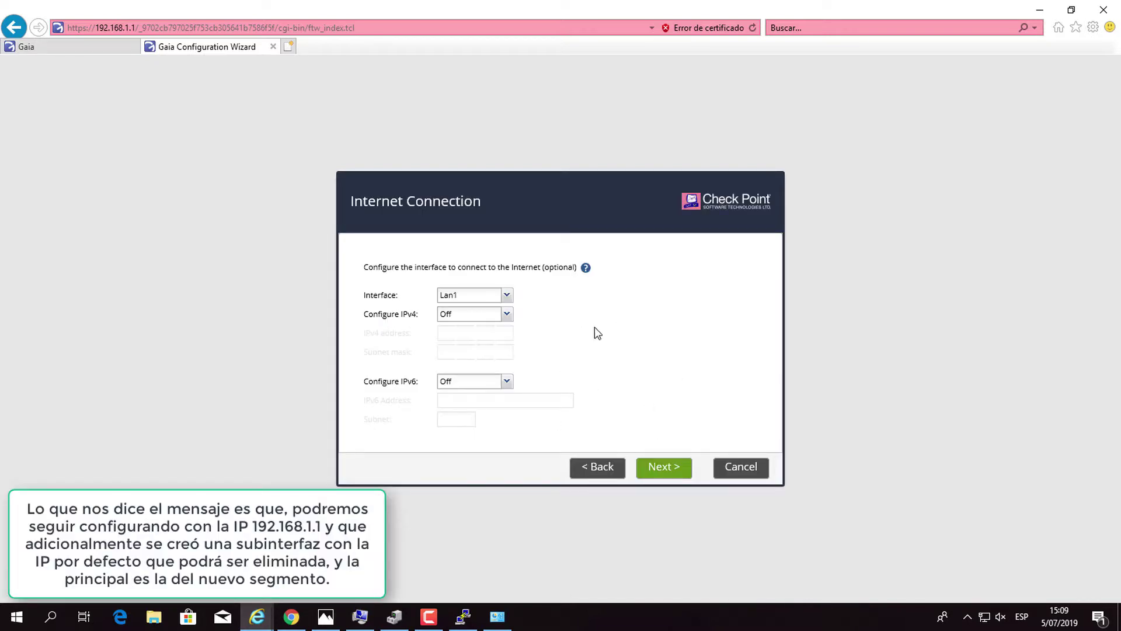
Skip the Internet connection, rename host gw-4078df to GW01, and accept the date and time.
click(668, 469)
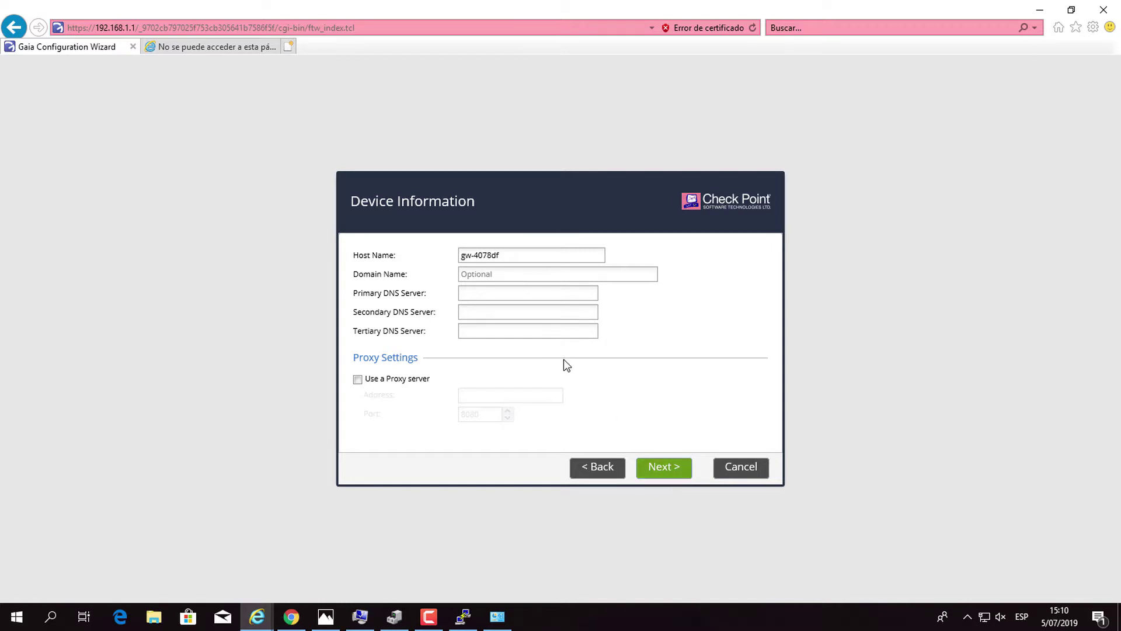
drag(506, 256, 323, 257)
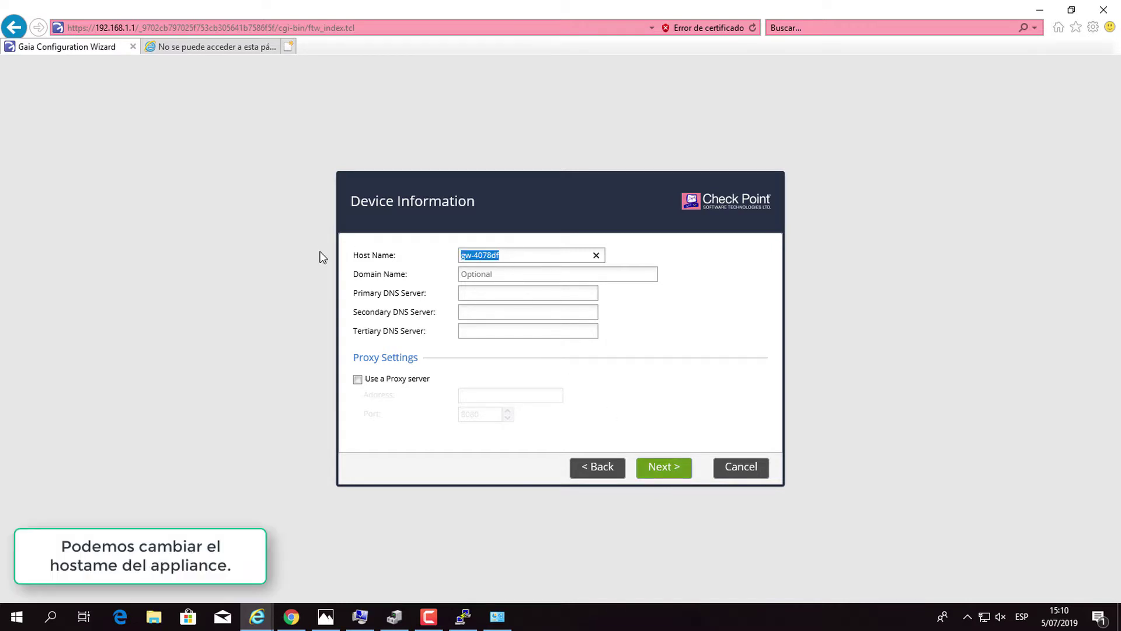
text(GR)
key(BackSpace)
text(W01)
click(655, 470)
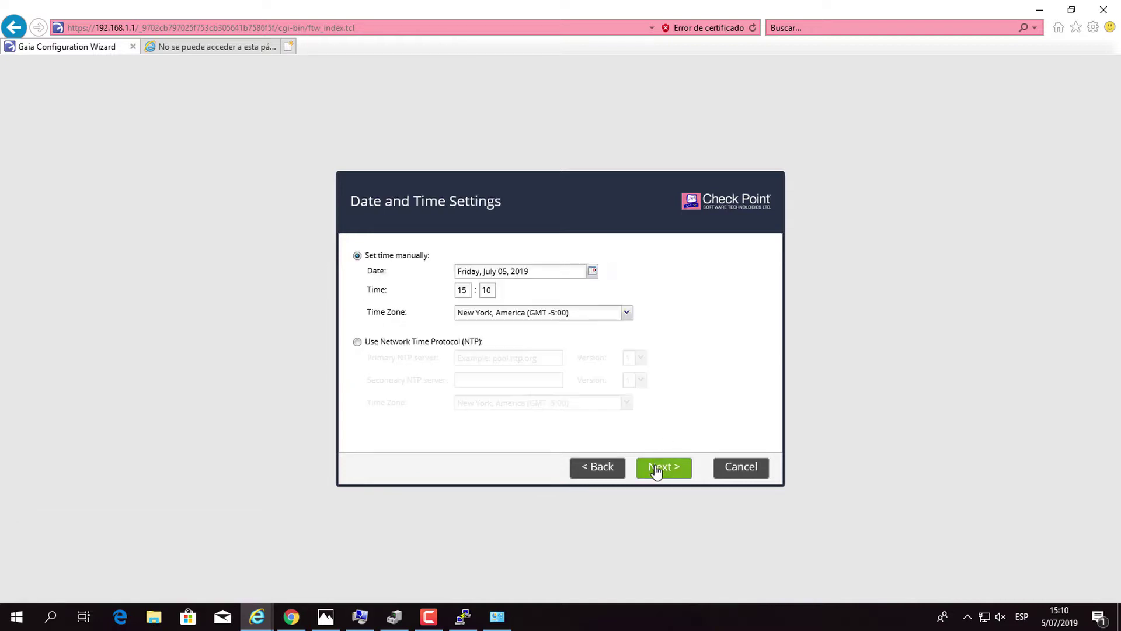
click(656, 471)
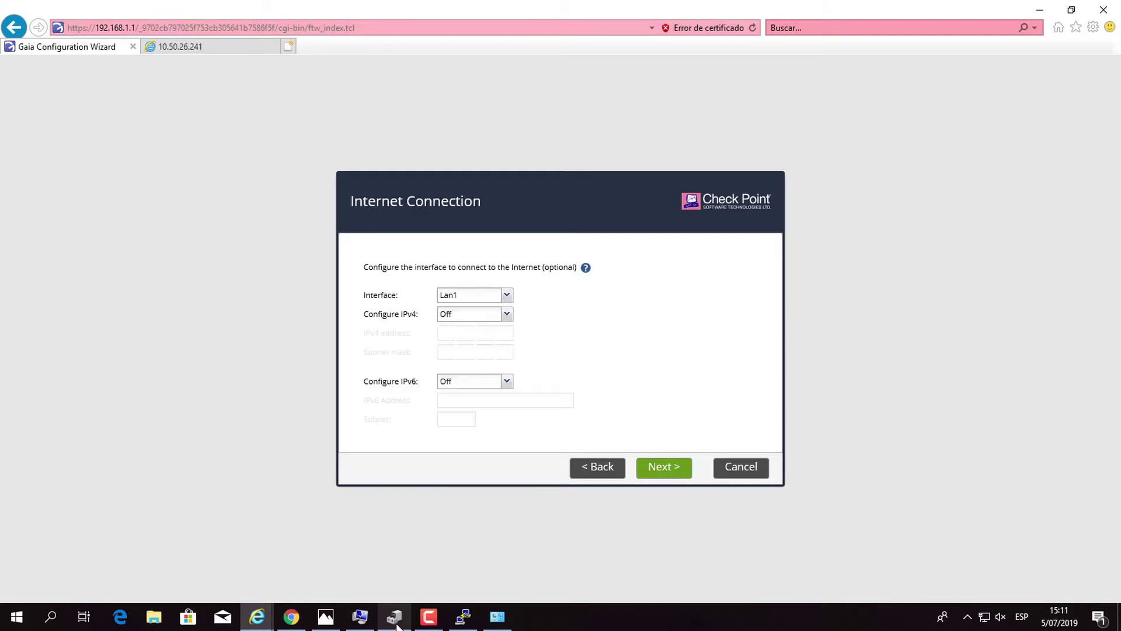
Open Ethernet 4's IPv4 settings in Network Connections and switch to a fixed address.
mouse_move(396, 625)
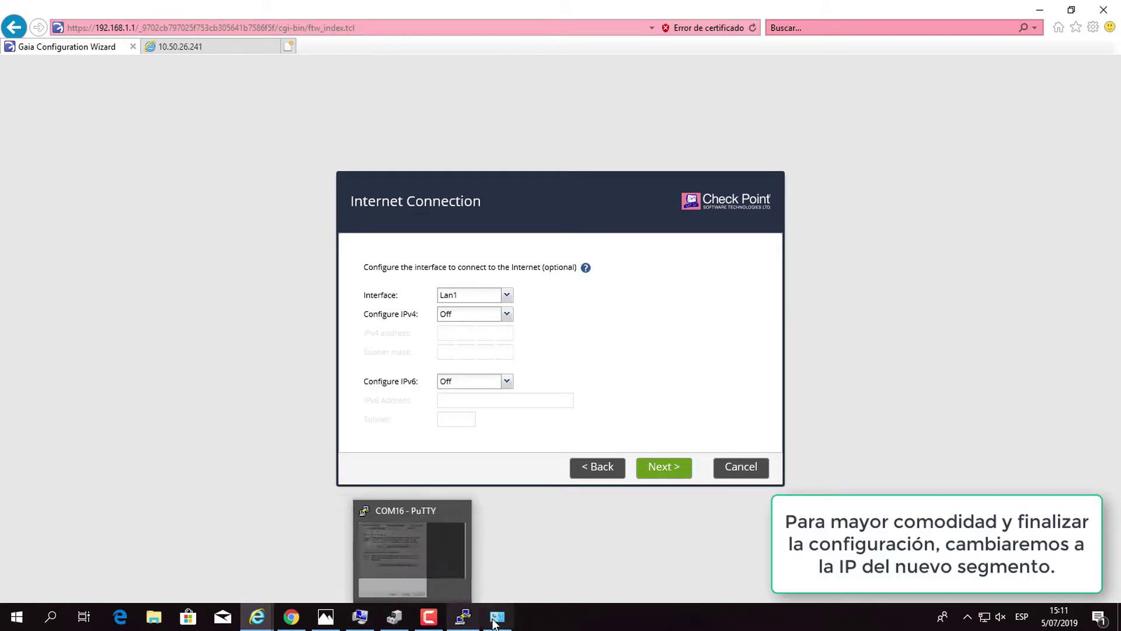
click(497, 617)
double_click(308, 198)
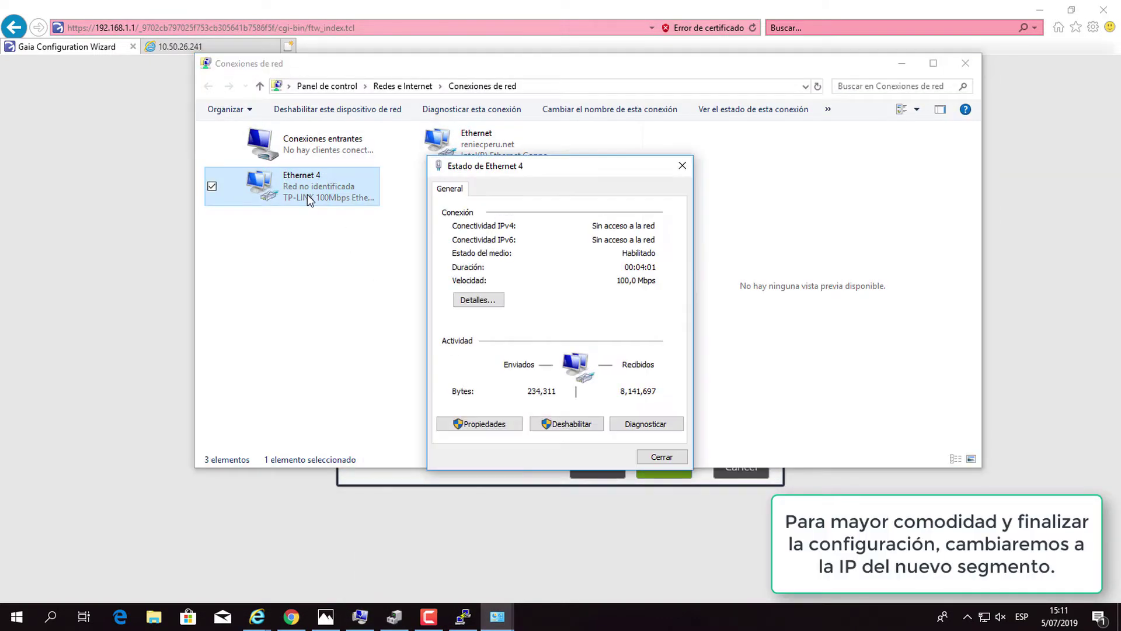
click(473, 425)
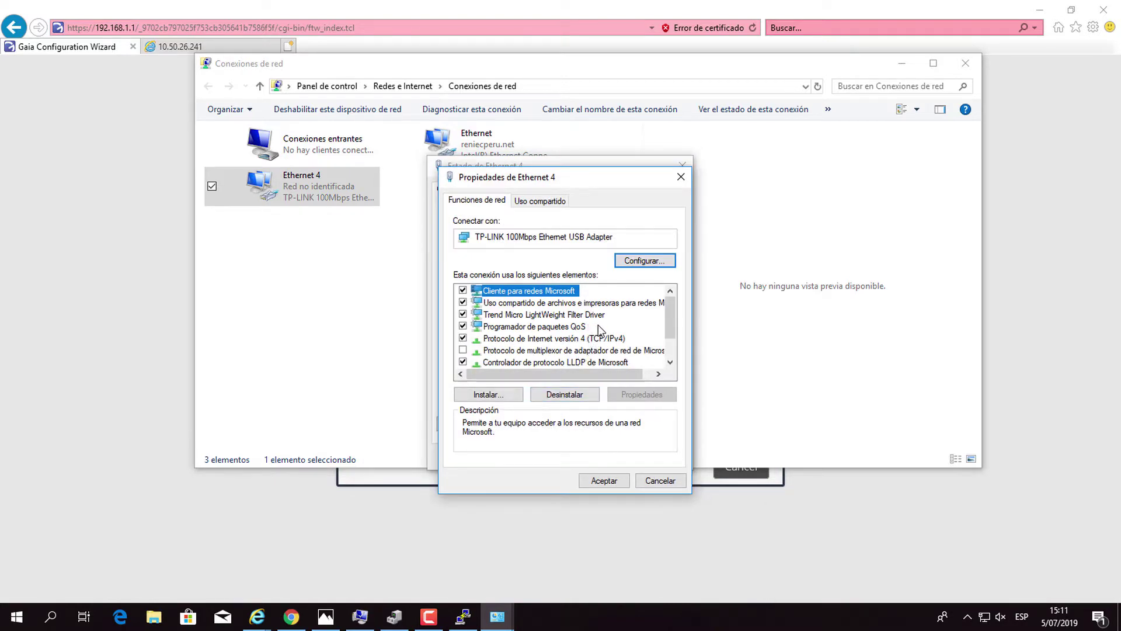
double_click(587, 340)
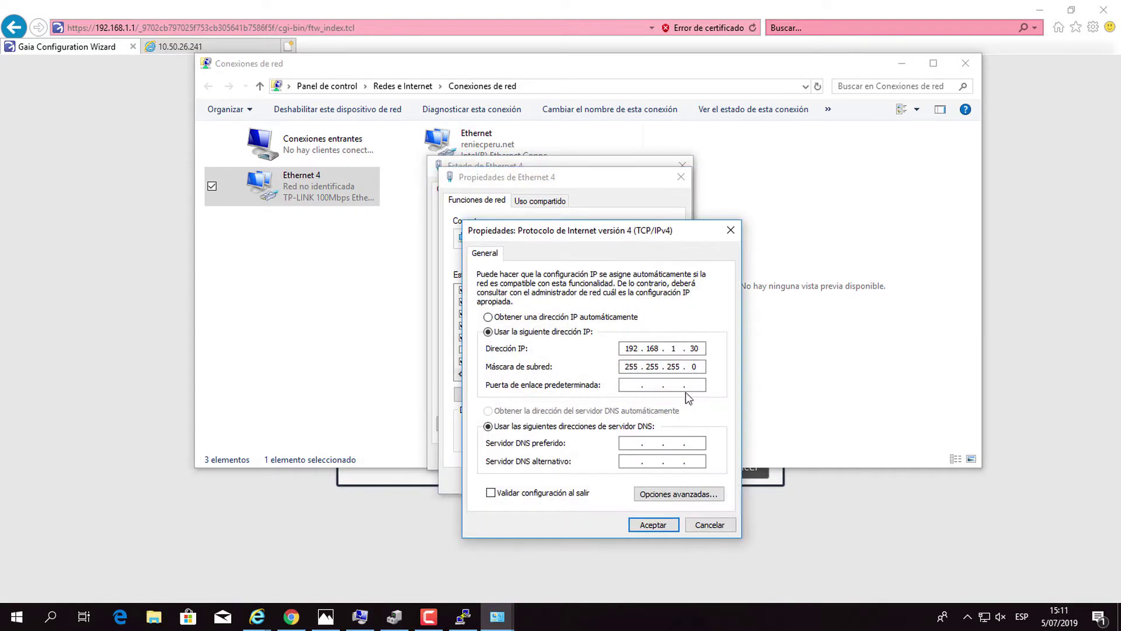
click(488, 317)
click(547, 332)
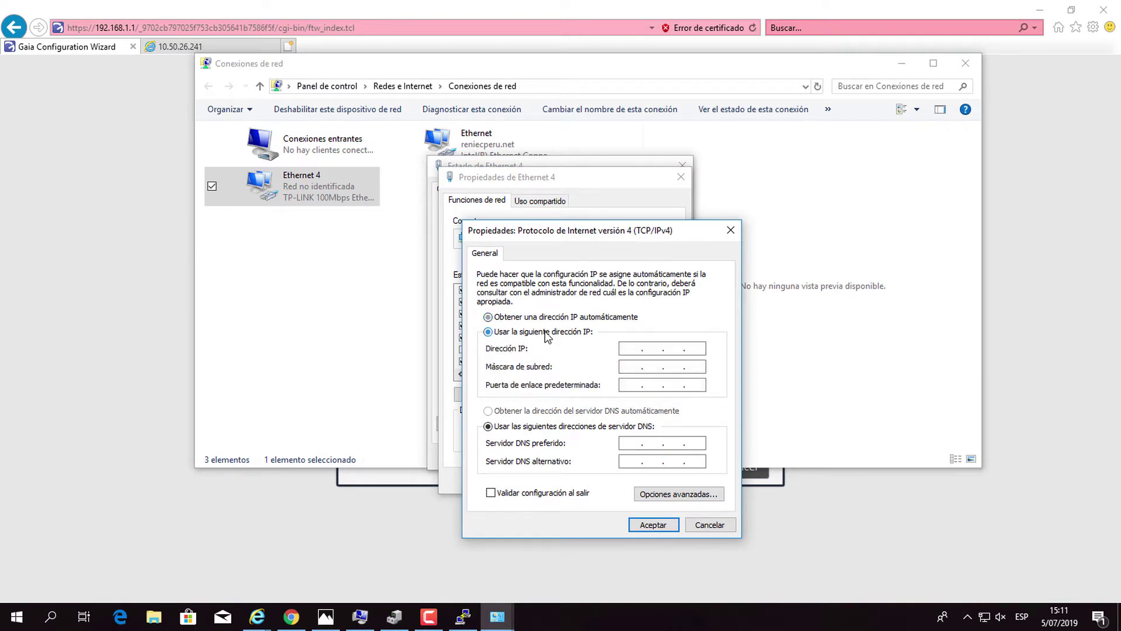
Give Ethernet 4 static IP 10.50.26.30 with mask 255.255.255.0, save, and close its windows.
click(631, 348)
text(10)
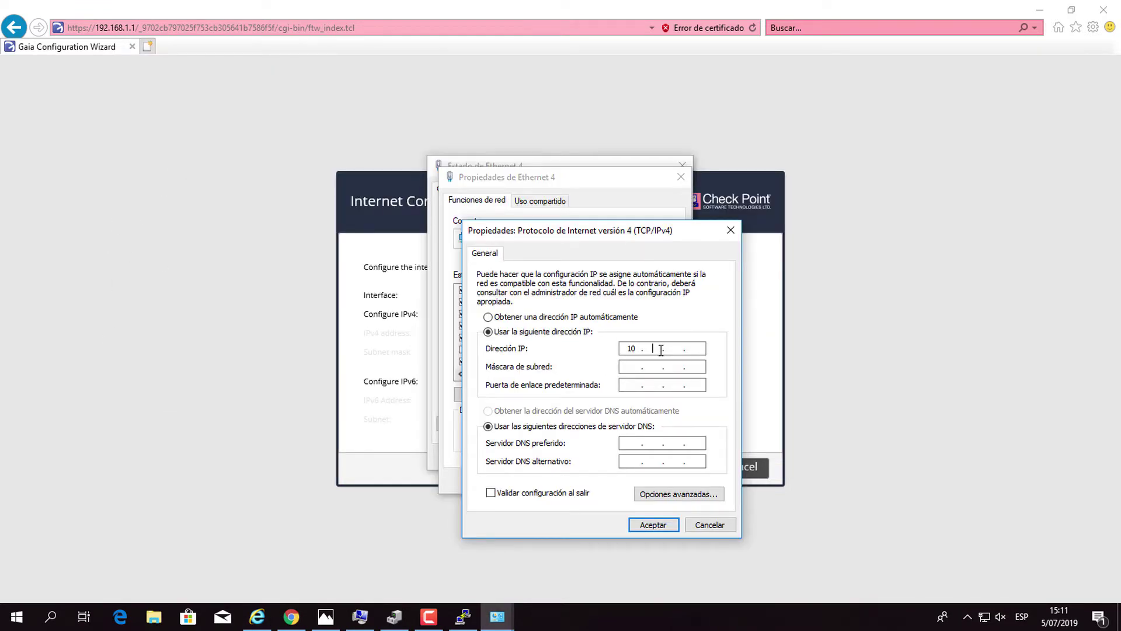
text(50 . 26 . 30)
click(692, 368)
click(656, 366)
text(255 . 255)
key(BackSpace)
text(0)
click(653, 525)
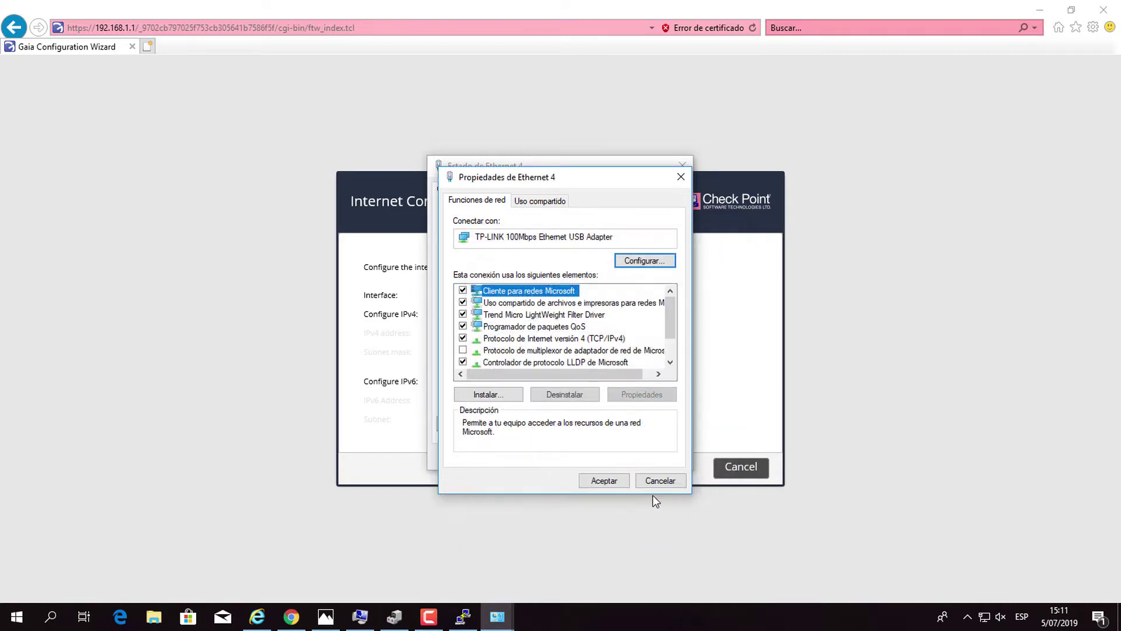
click(608, 482)
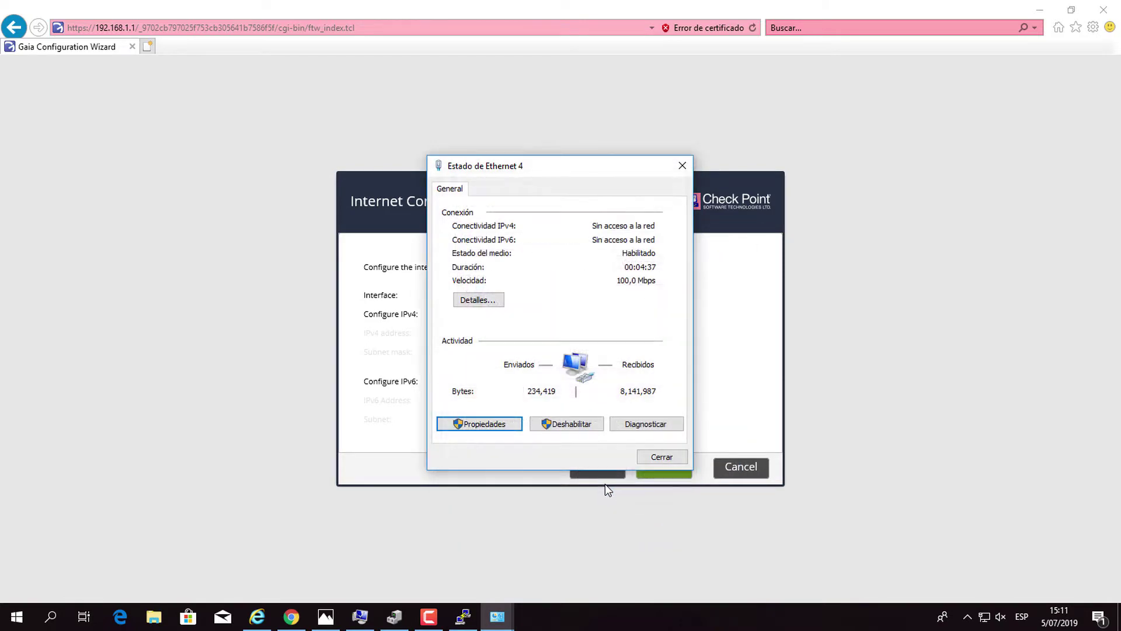
click(660, 457)
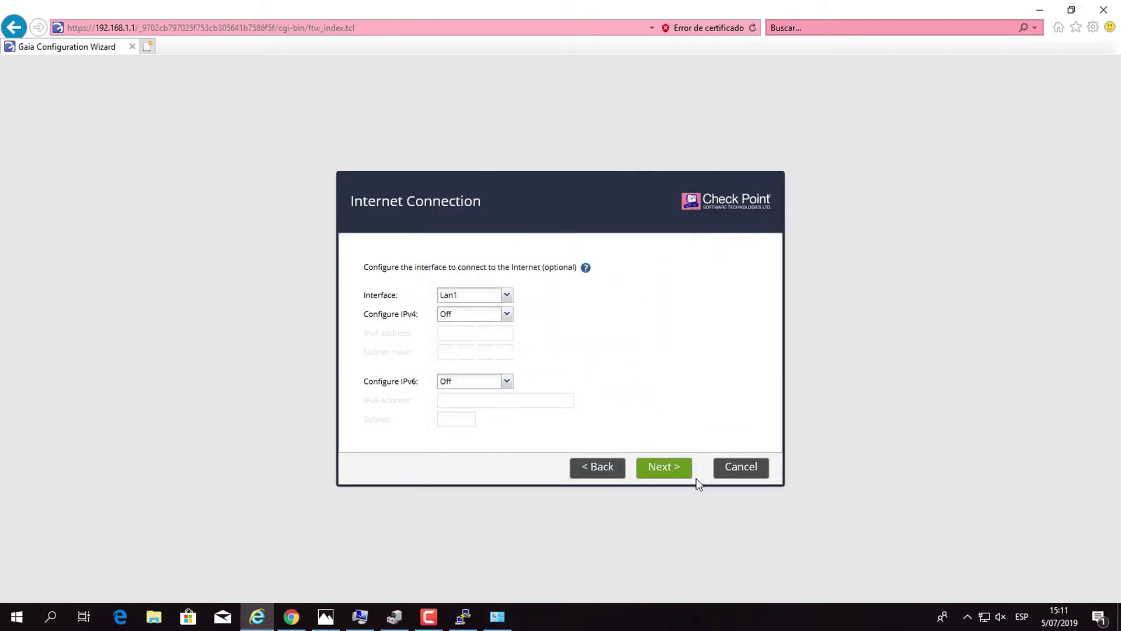
click(148, 48)
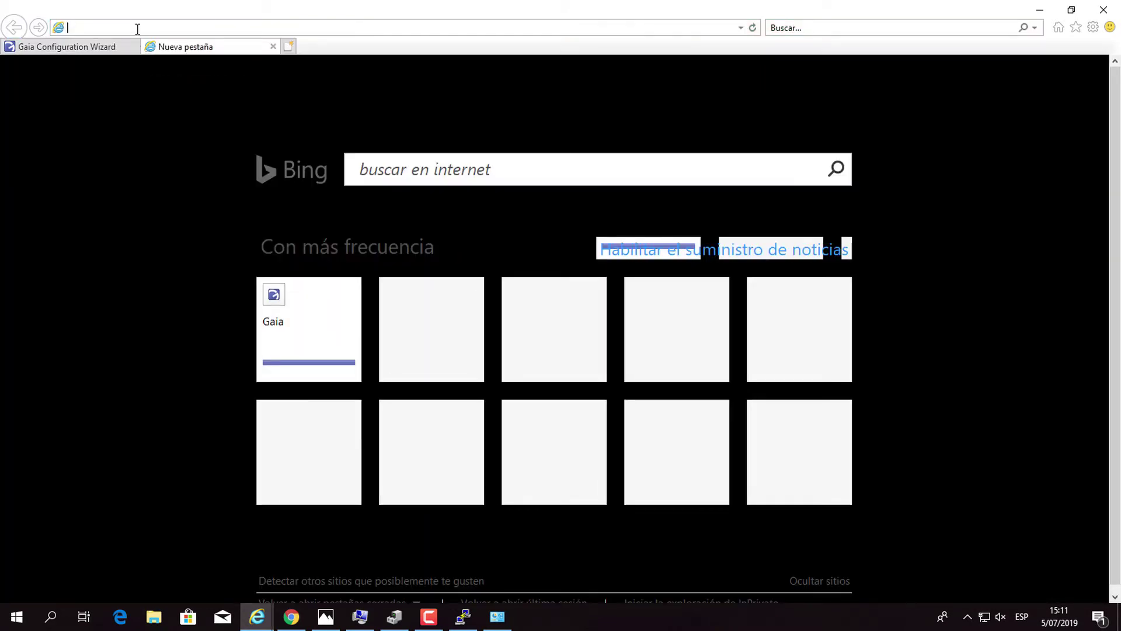
text(https:)
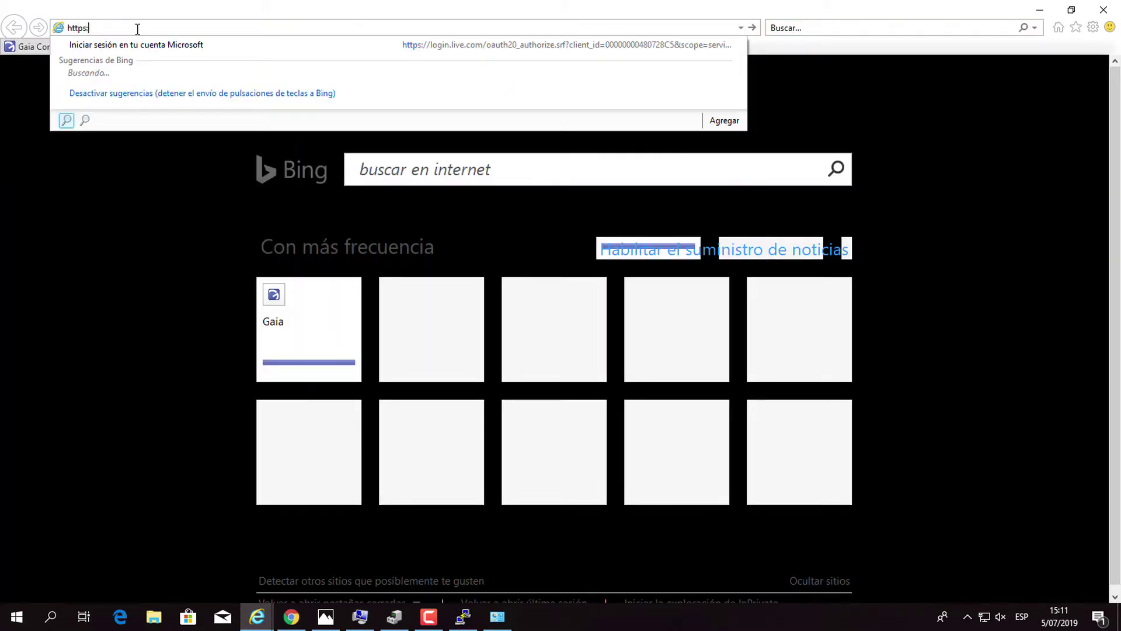
text(10.50.26.1)
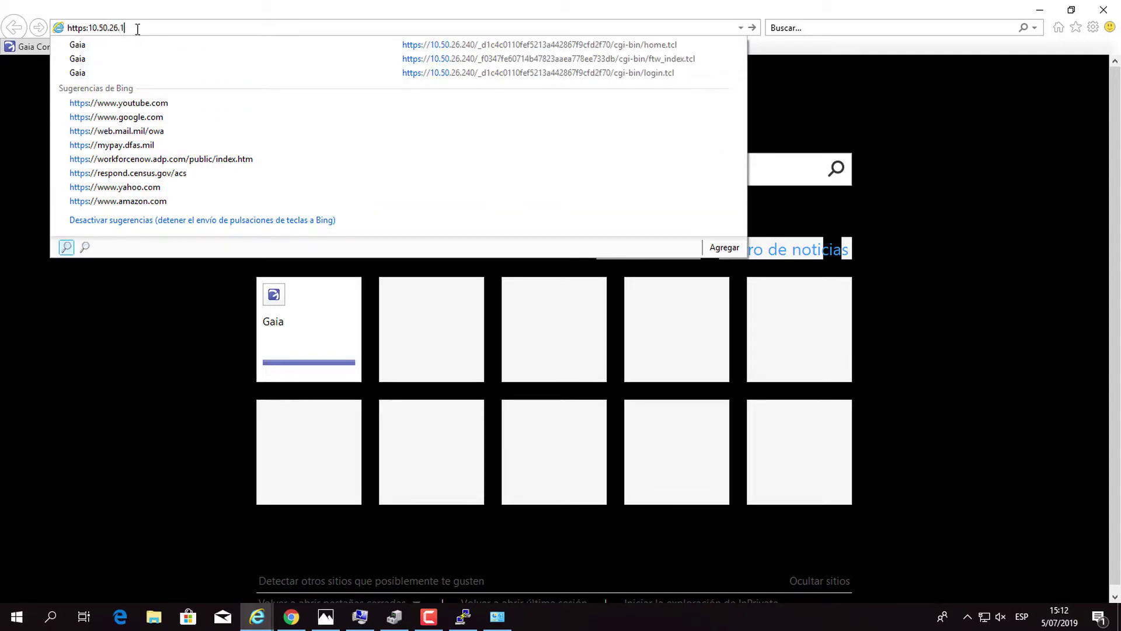
key(BackSpace)
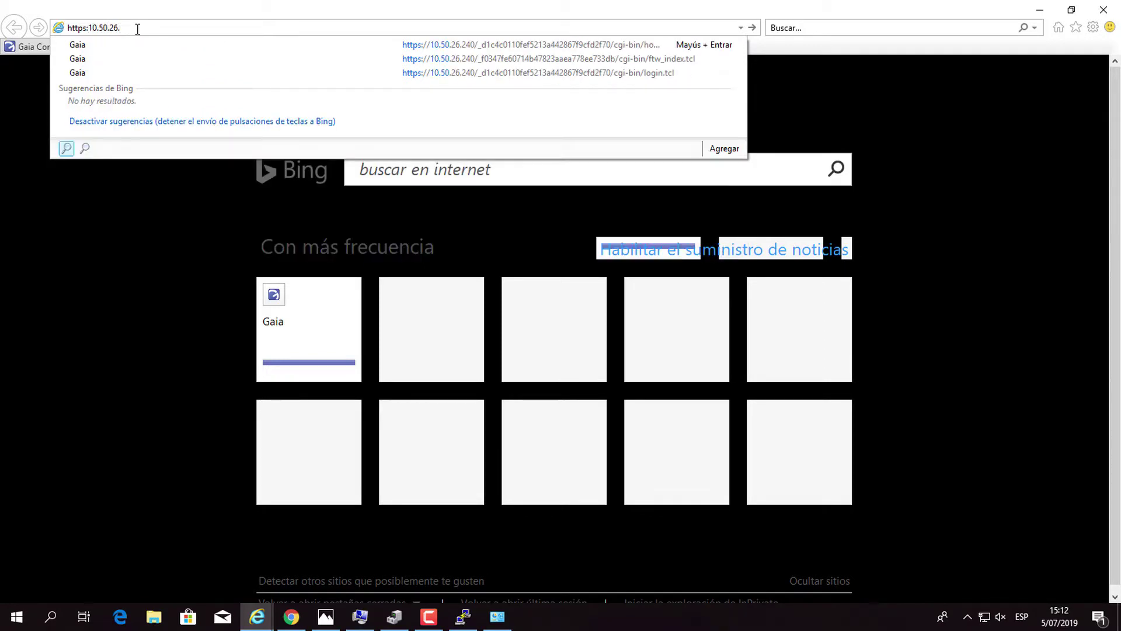
text(241)
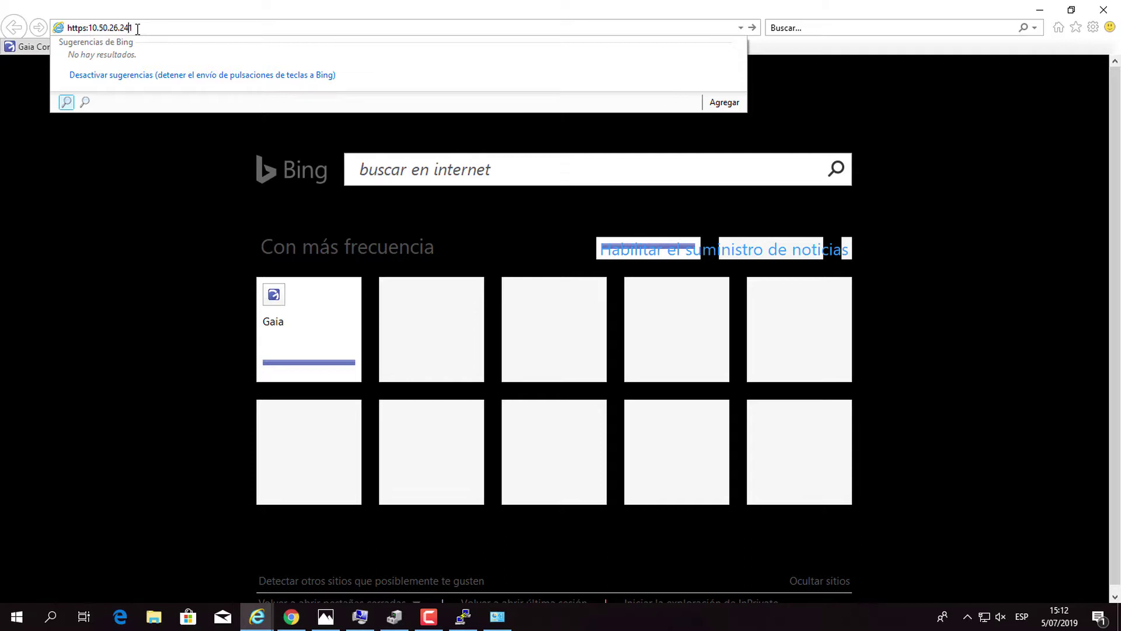
key(Left)
key(Left)
key(Left)
key(Left)
text(//)
key(Return)
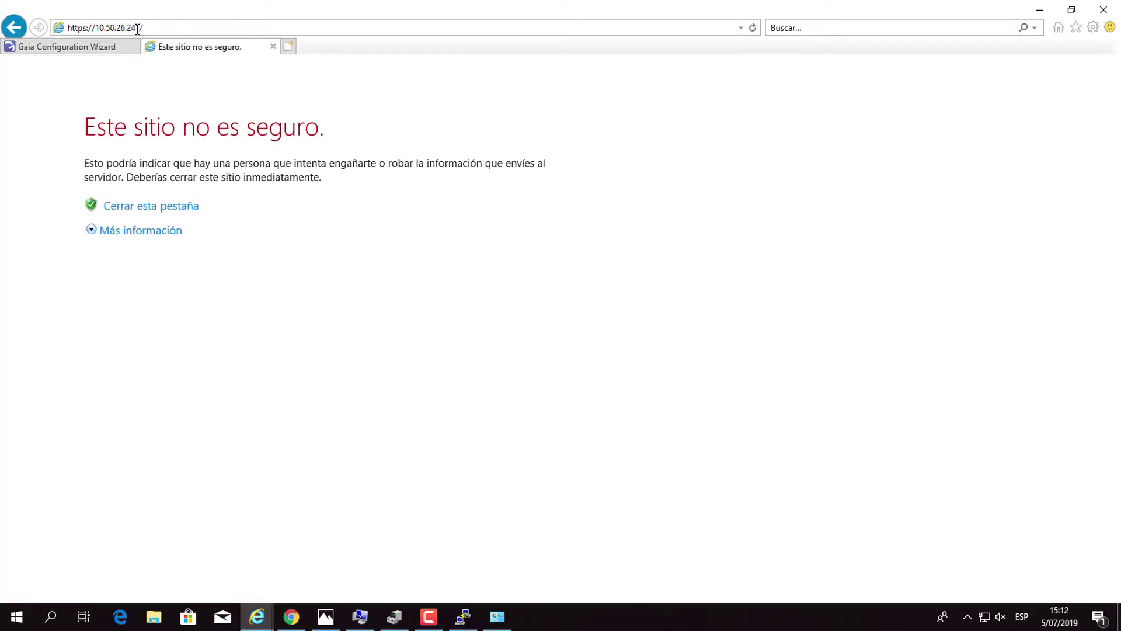
Close the old wizard tab and continue past the certificate warning.
click(133, 47)
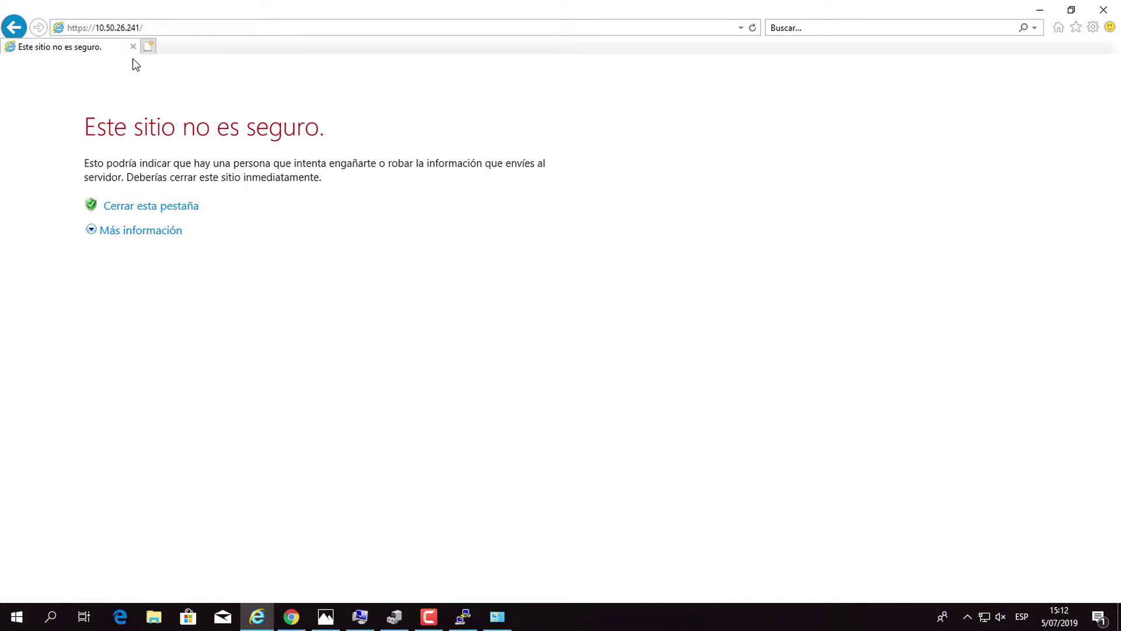
click(140, 230)
click(173, 369)
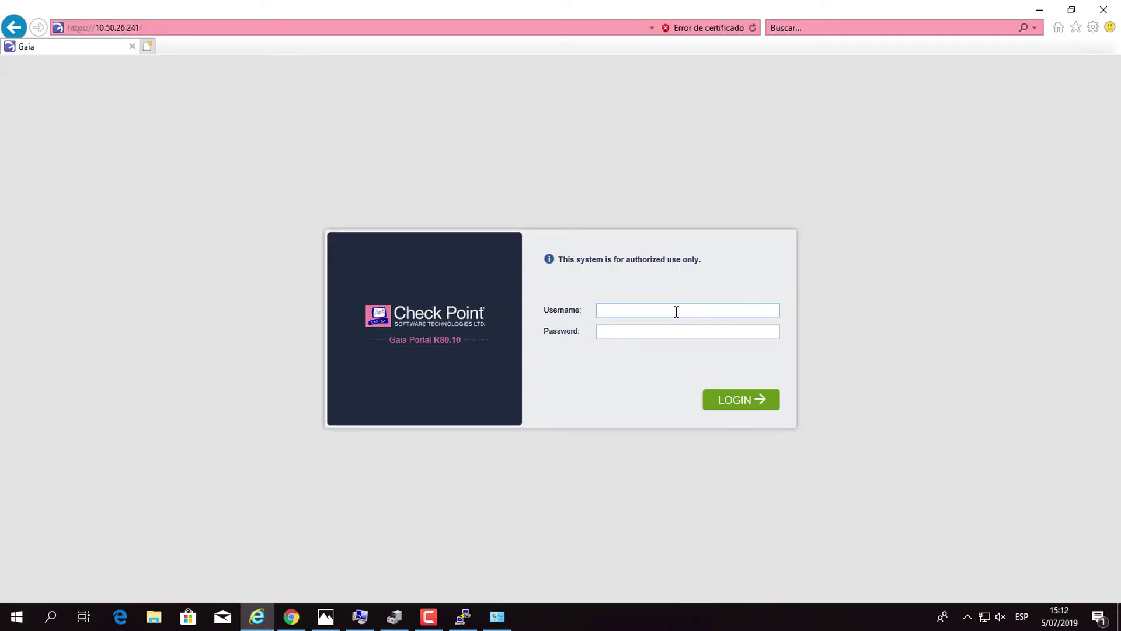
Log in to the Gaia Portal as admin with the account password.
text(admin)
key(Tab)
text(•)
key(BackSpace)
text(••••••••••)
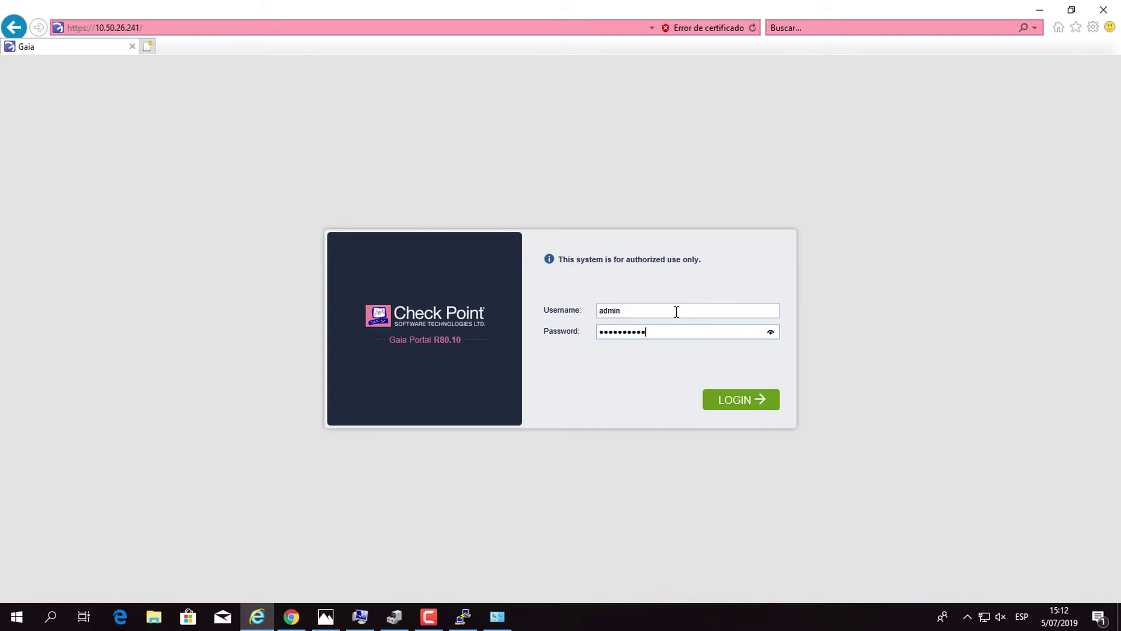
key(Return)
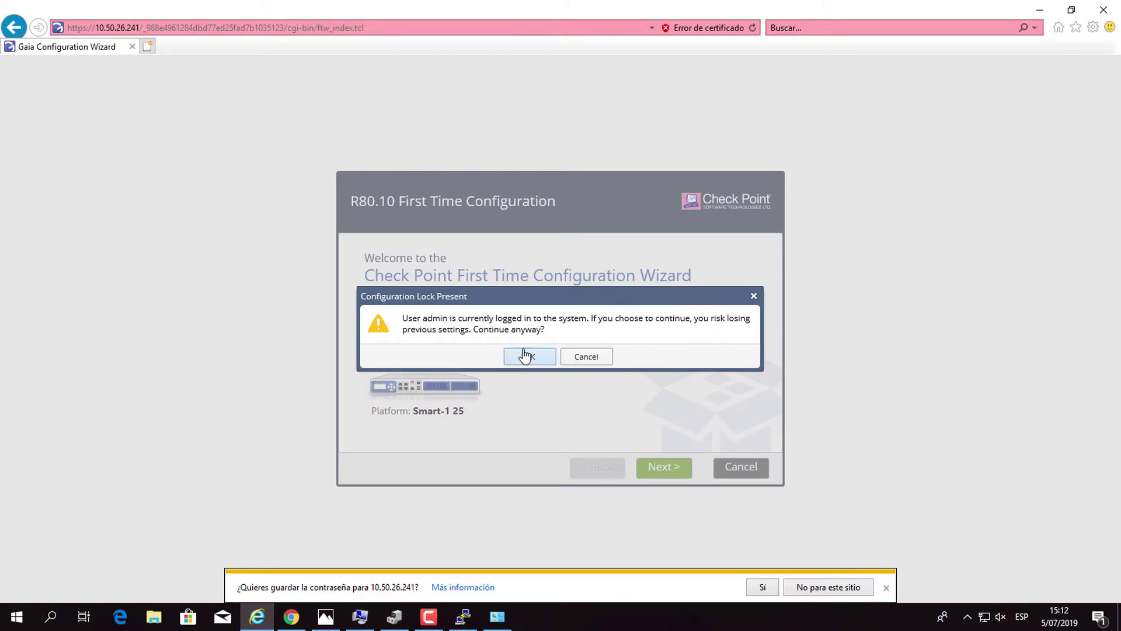
Override the configuration lock and accept the defaults through Device Information to reach Date and Time.
click(525, 354)
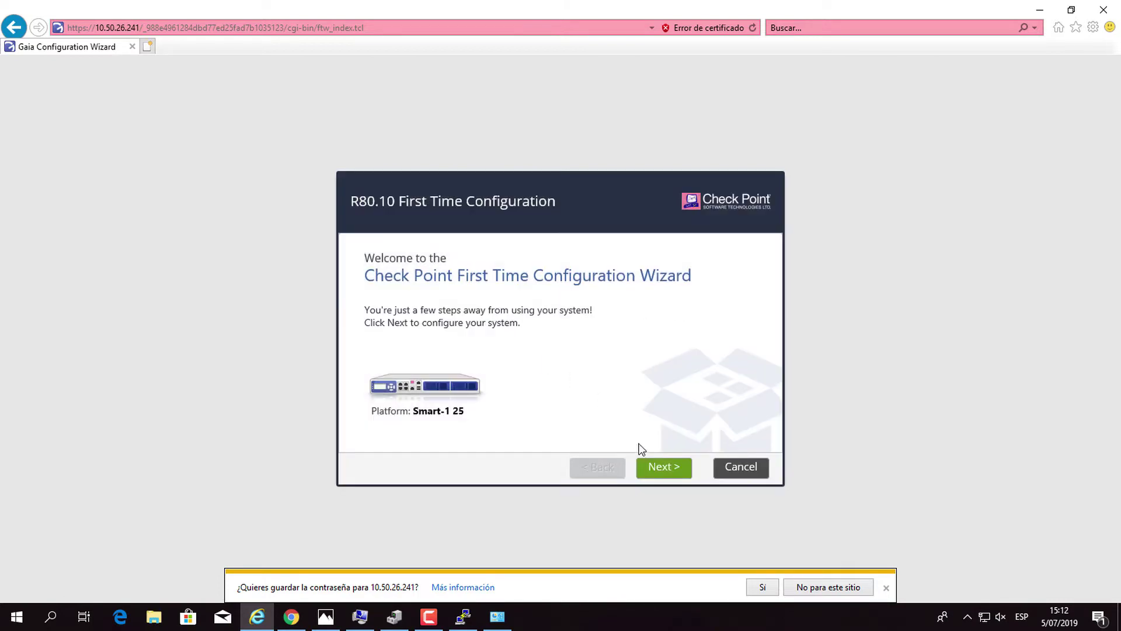
click(670, 472)
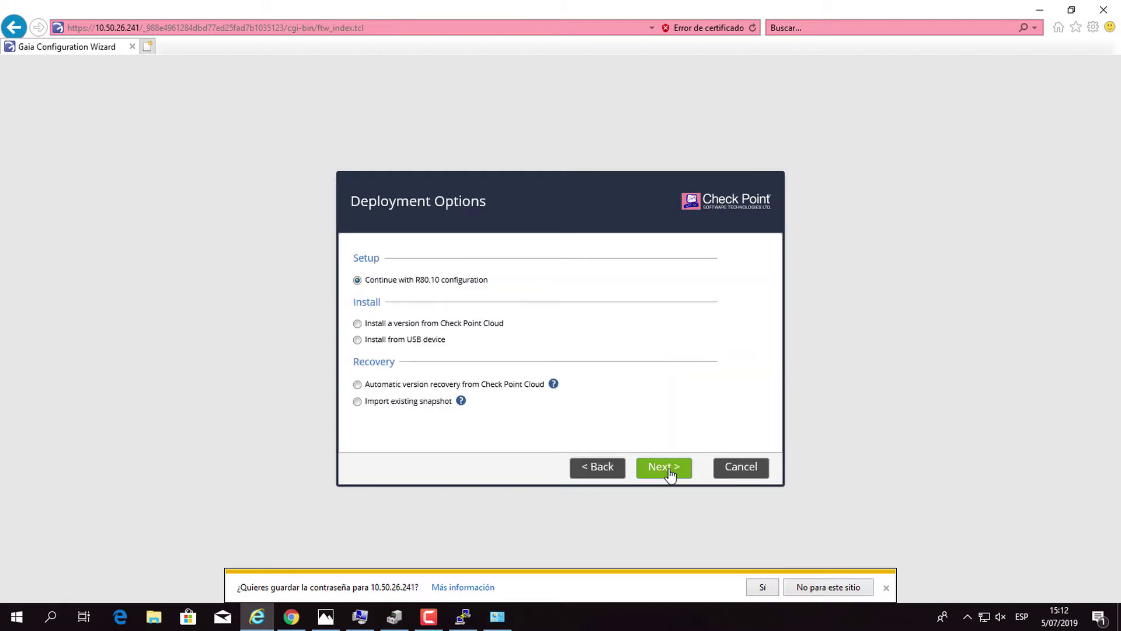
click(672, 470)
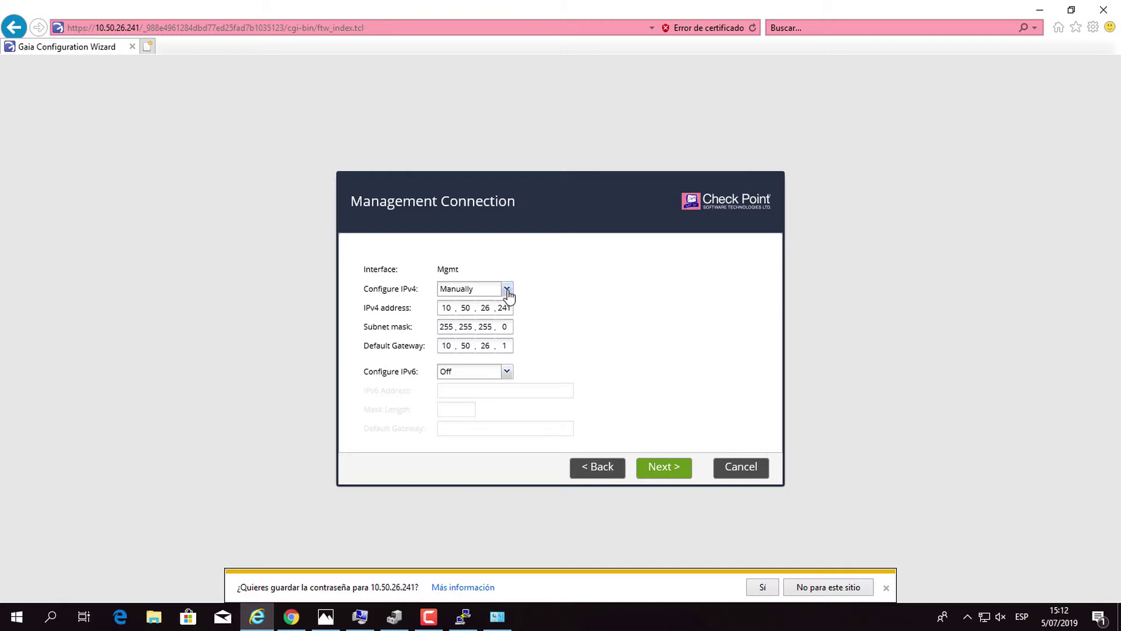
click(668, 471)
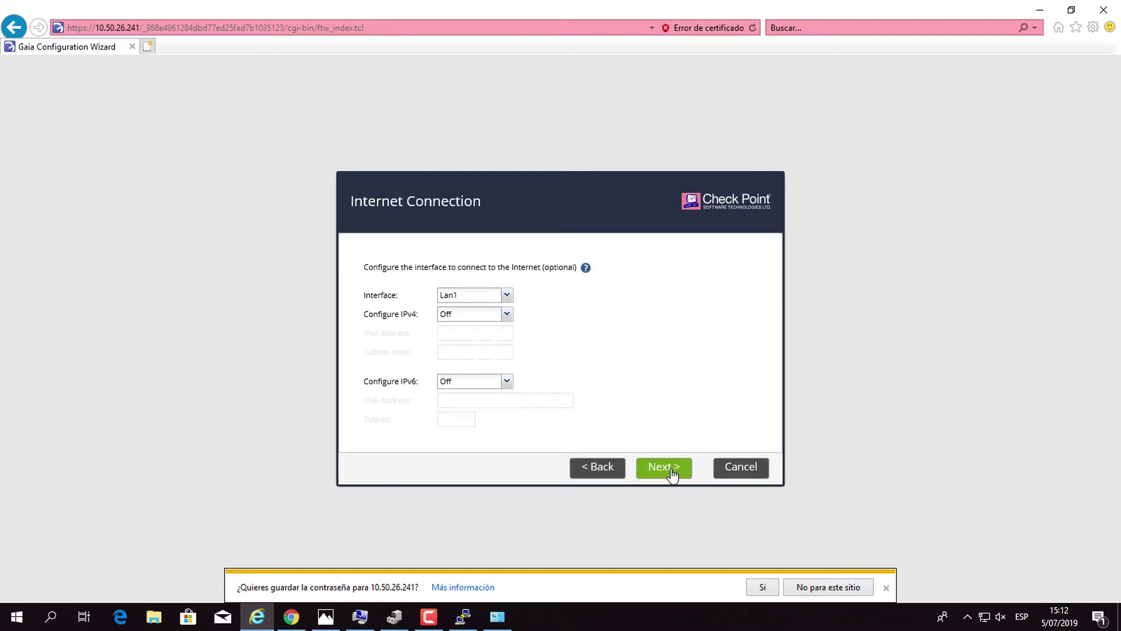
click(669, 470)
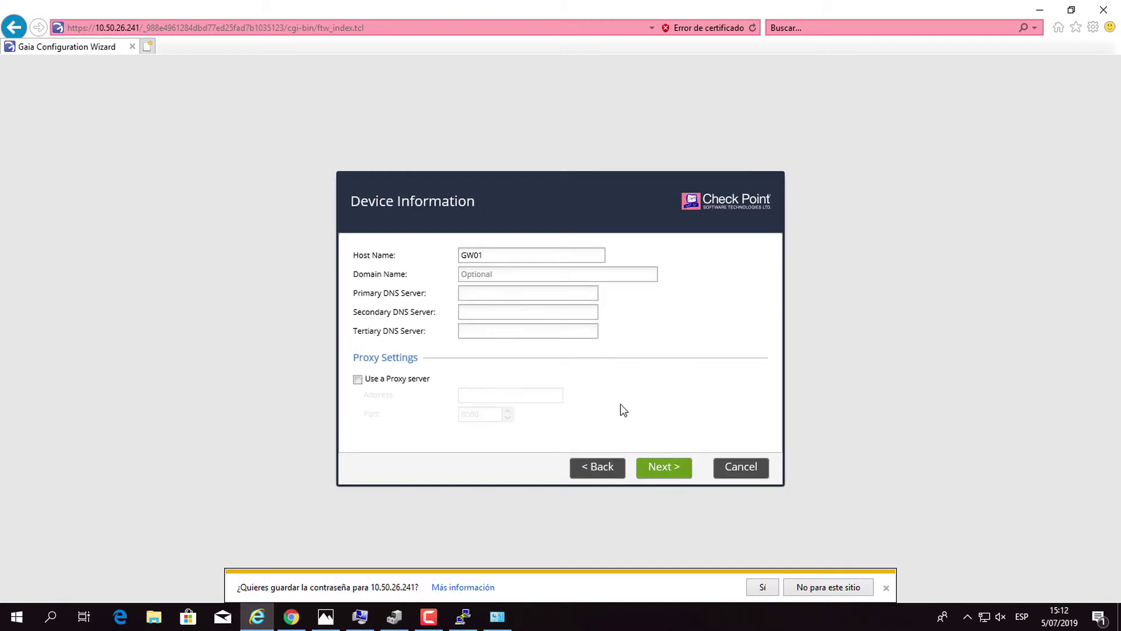
click(678, 472)
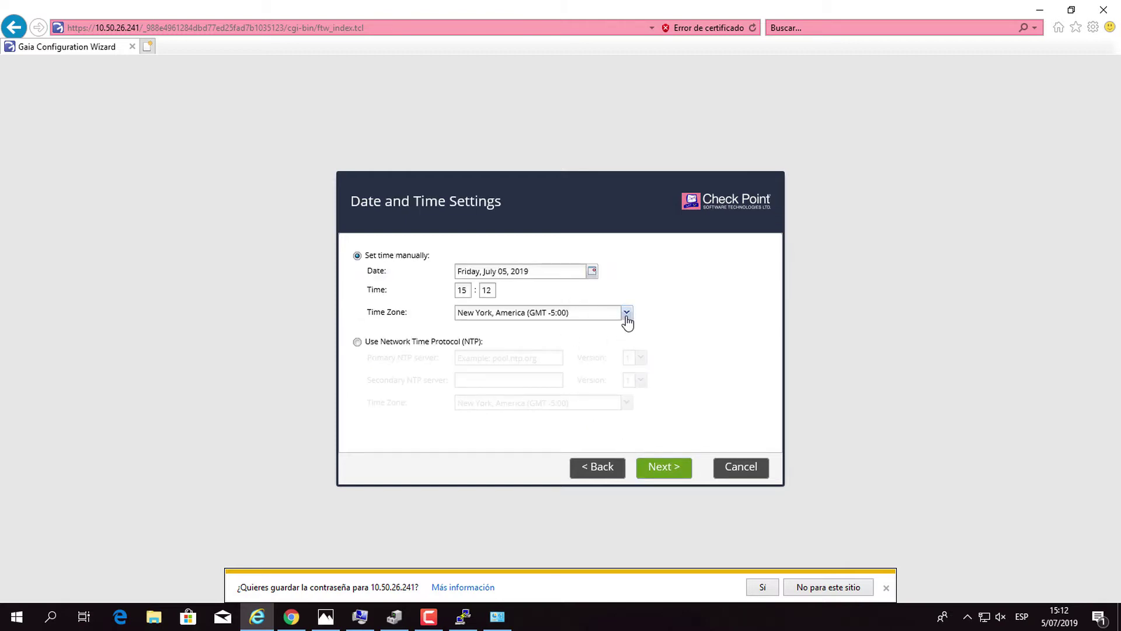
click(627, 314)
drag(627, 351, 628, 388)
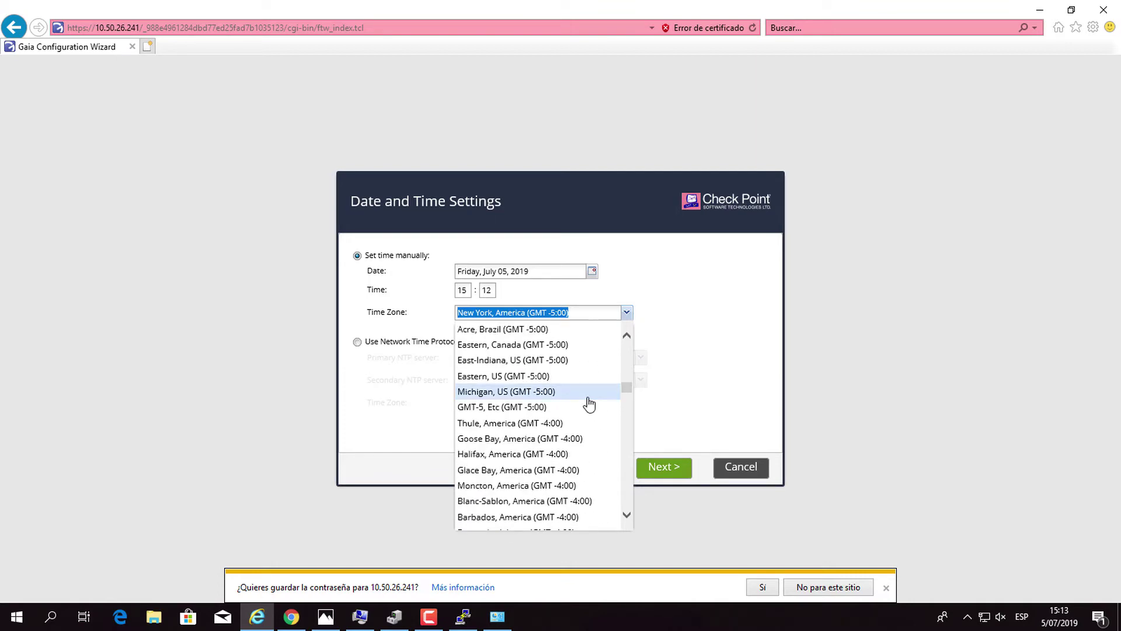
Choose Lima, America (GMT -5:00) as the time zone and continue to Appliance Type.
scroll(543, 450, down, 4)
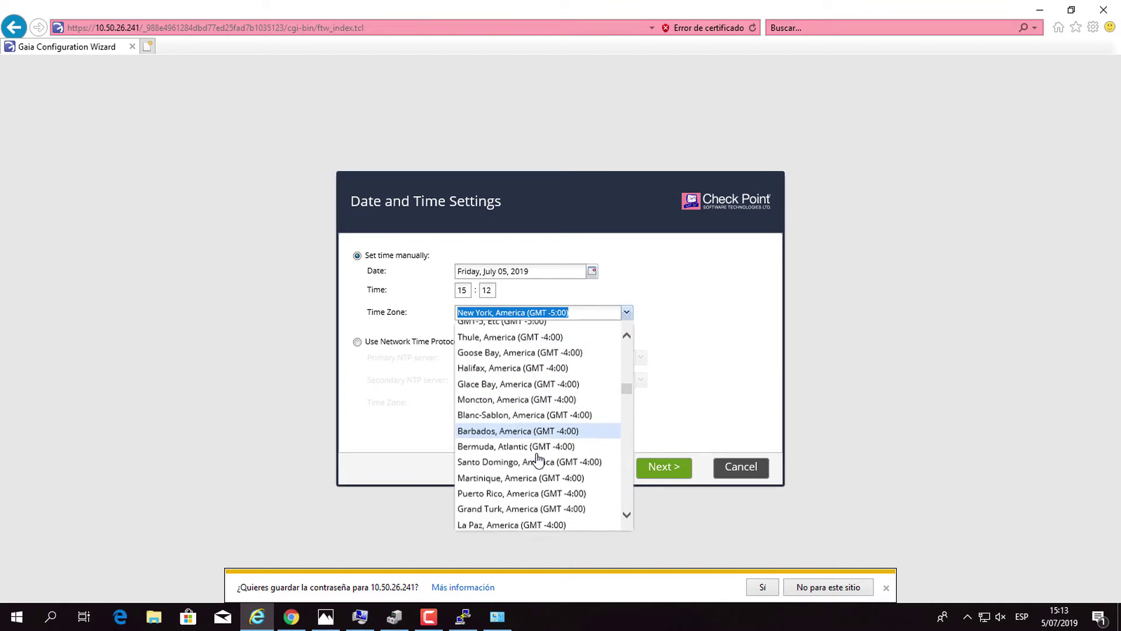
scroll(538, 457, down, 4)
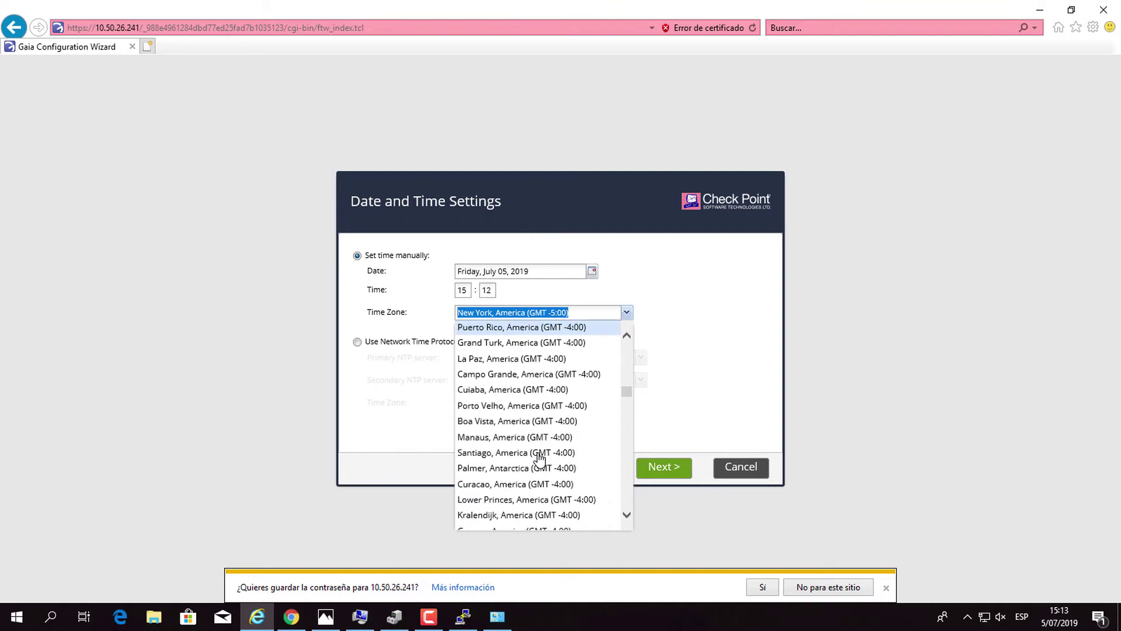
scroll(540, 457, up, 10)
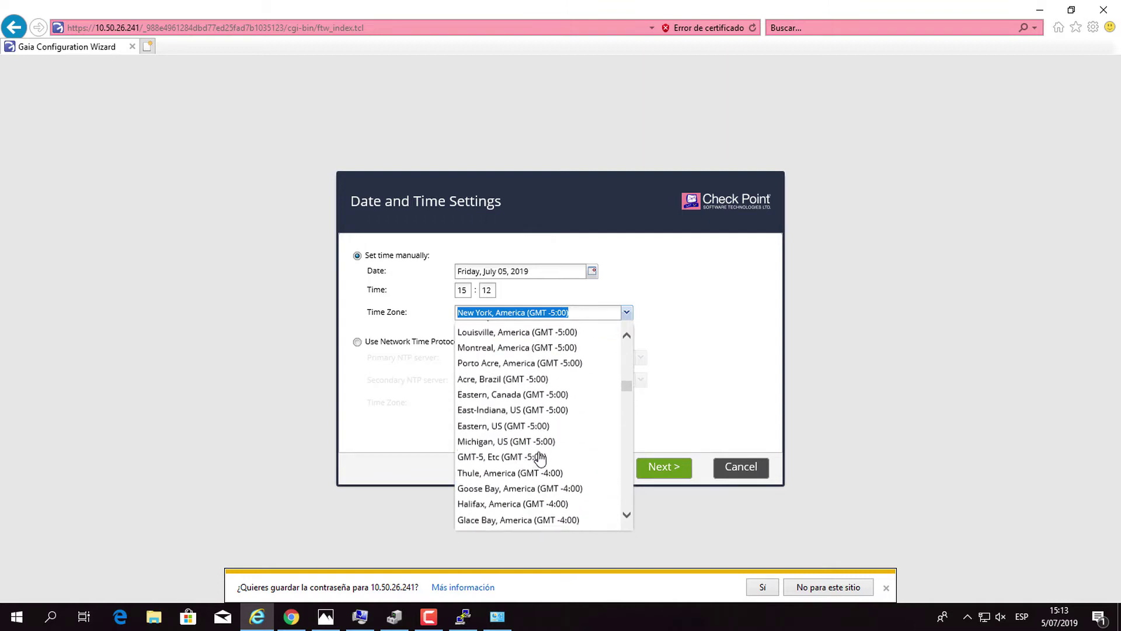
scroll(540, 459, up, 3)
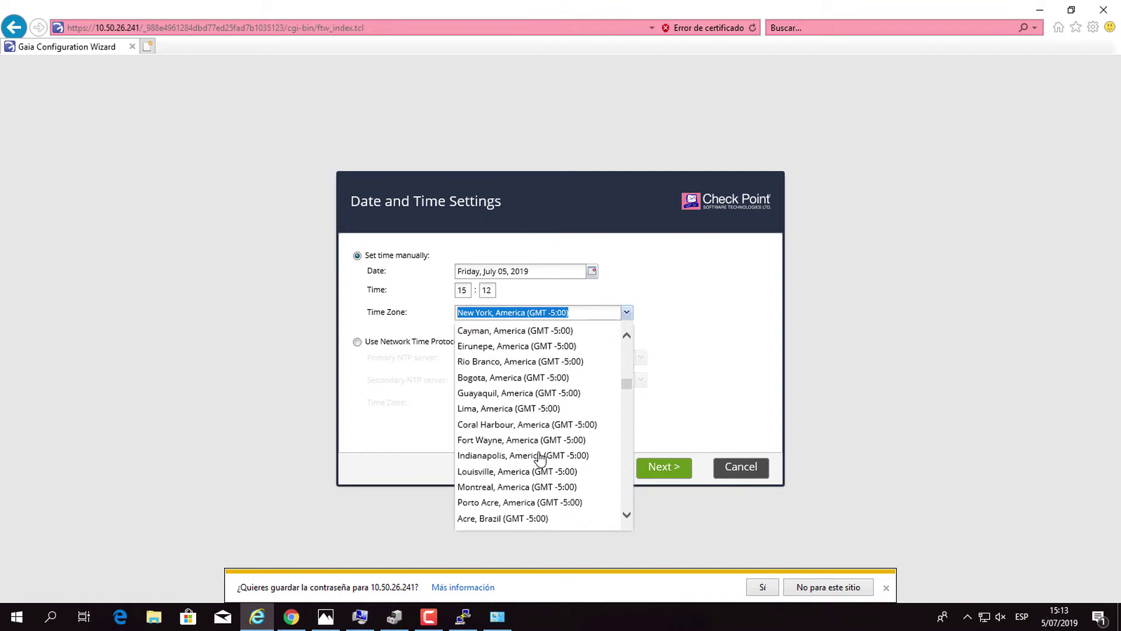
click(529, 408)
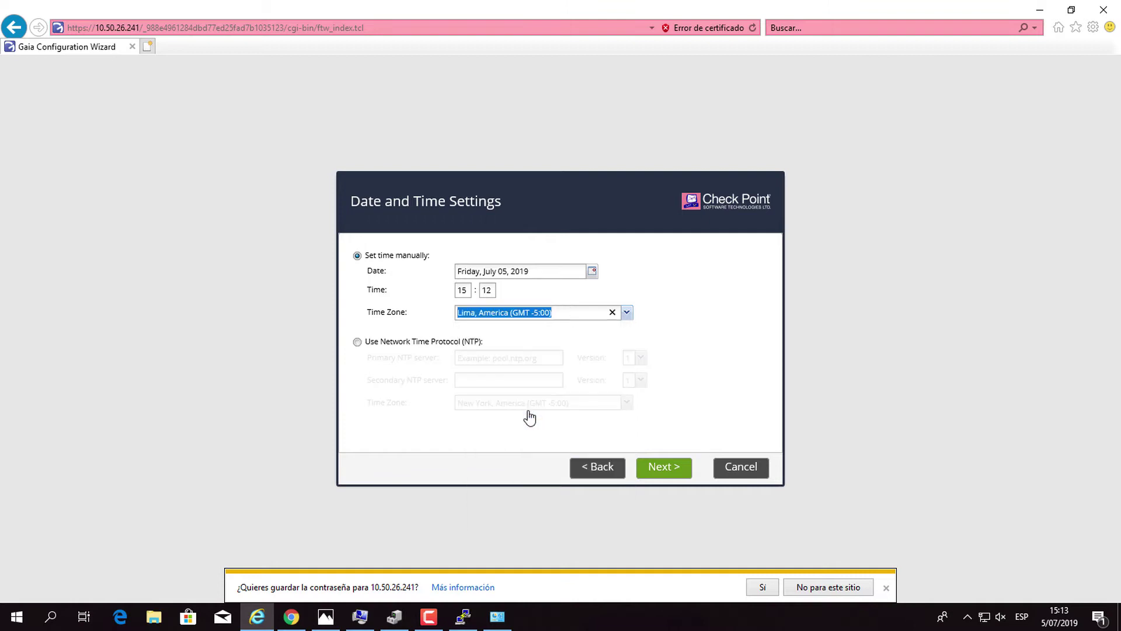
click(677, 470)
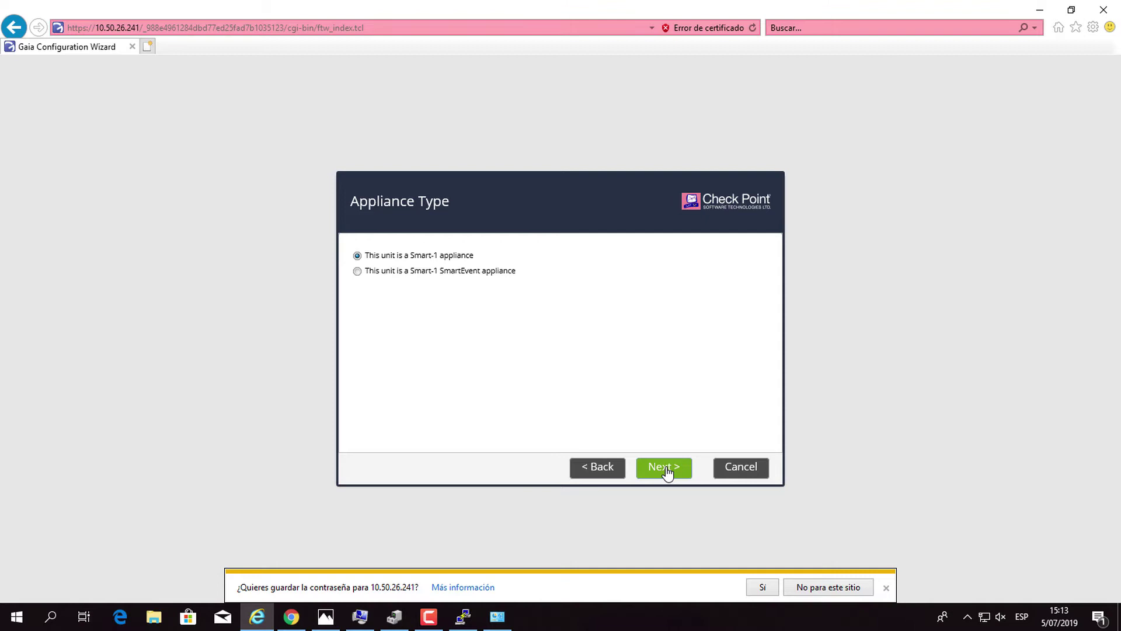
Accept Smart-1 appliance, Security Management, administrator and Any IP GUI client defaults, then finish and confirm.
click(666, 468)
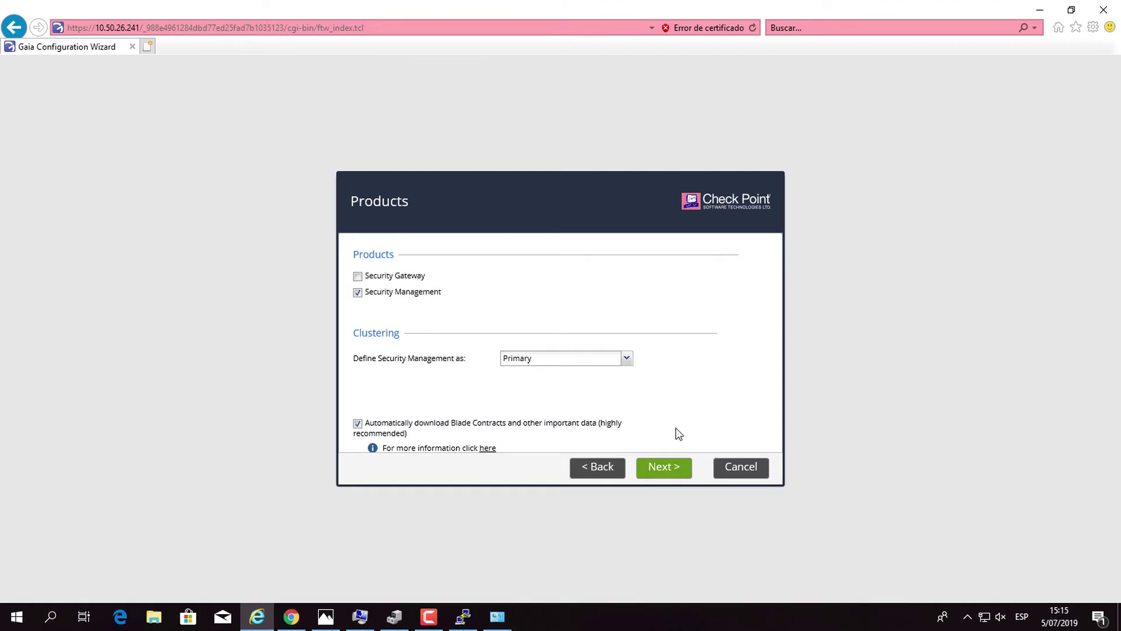
click(679, 477)
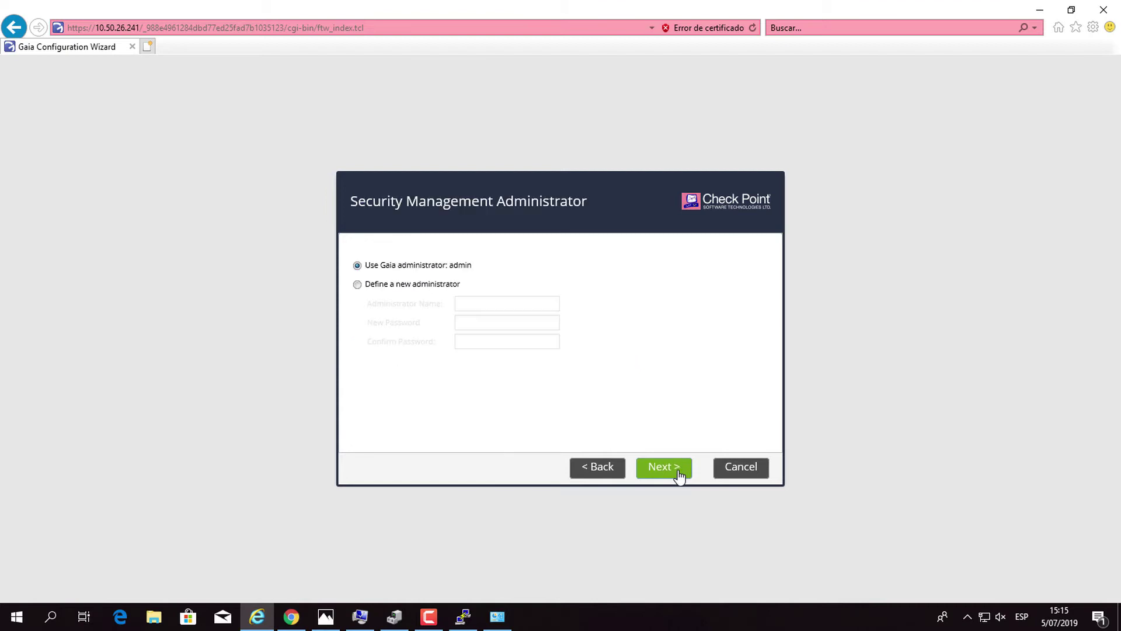
click(679, 477)
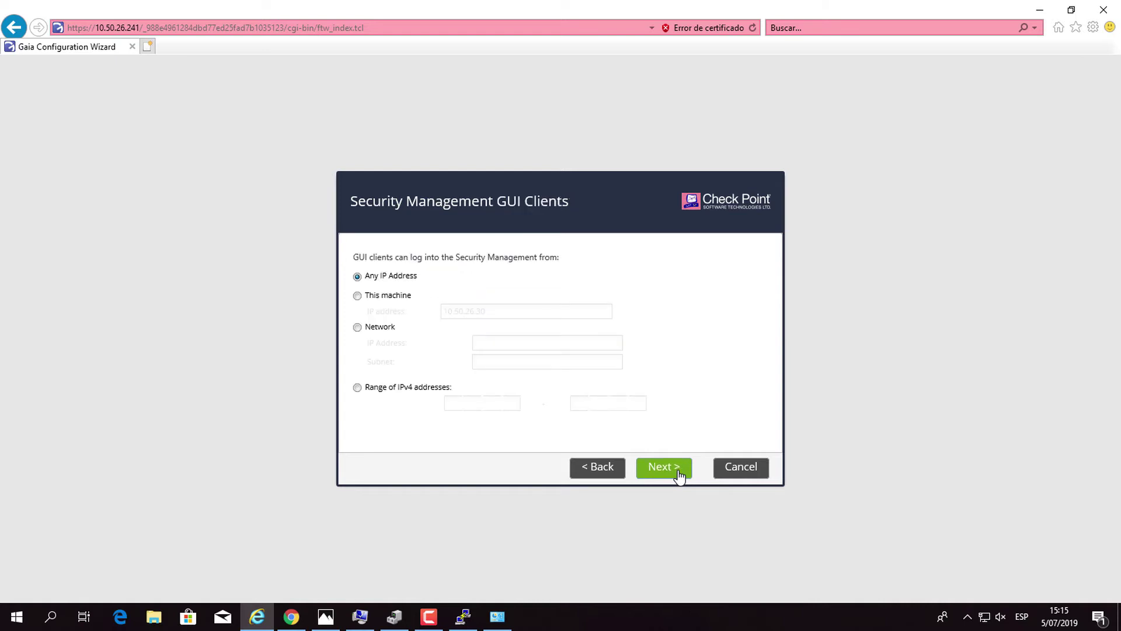
click(679, 477)
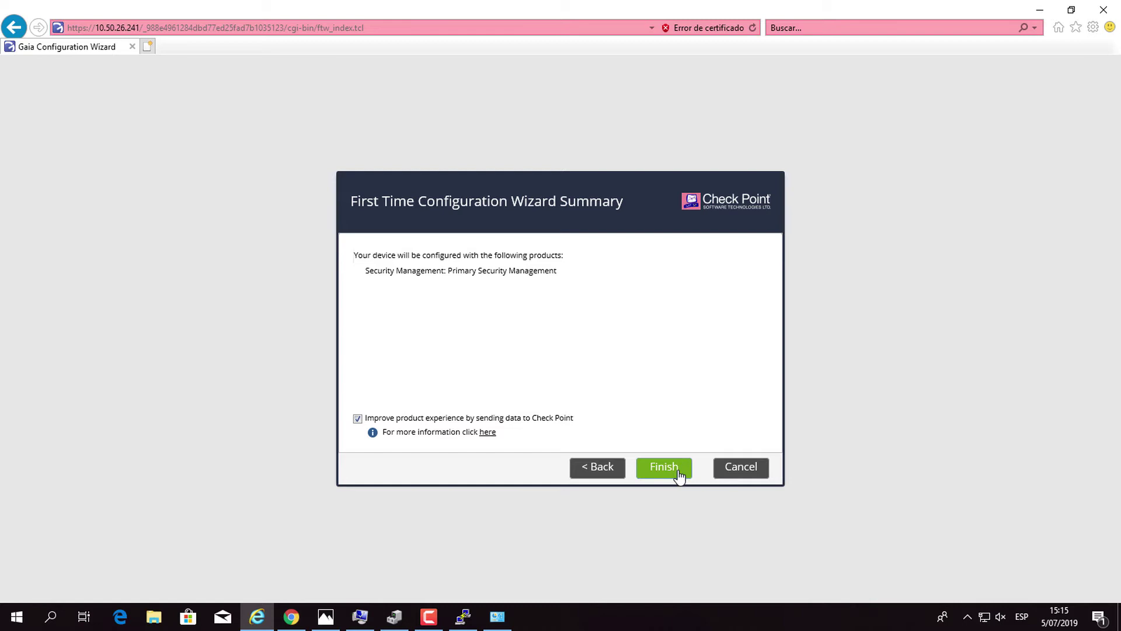
click(679, 477)
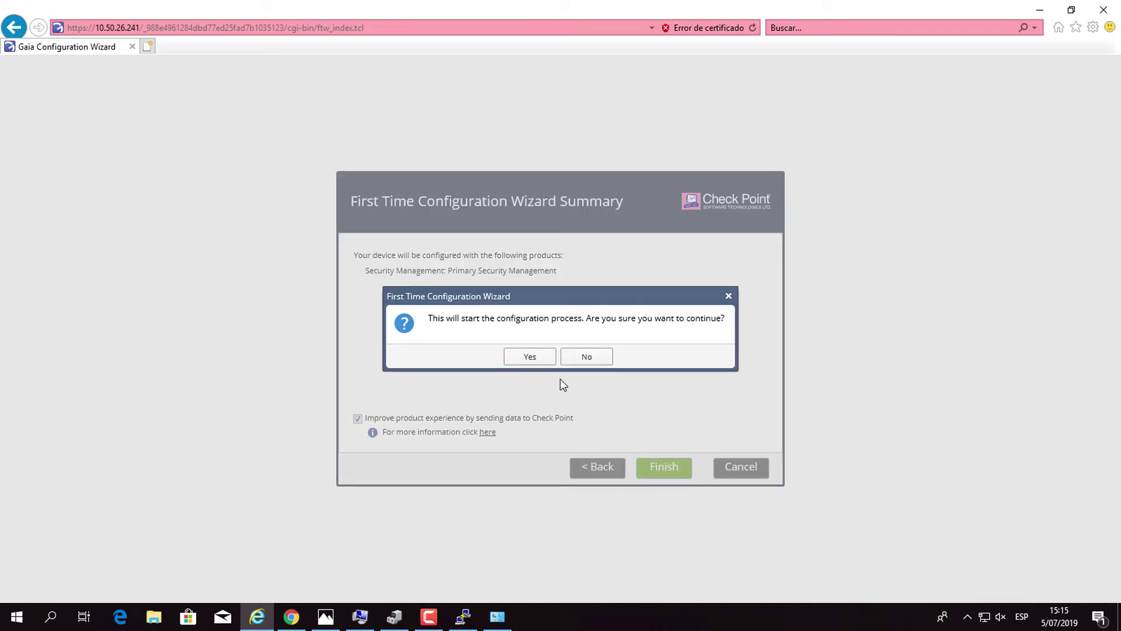
click(534, 360)
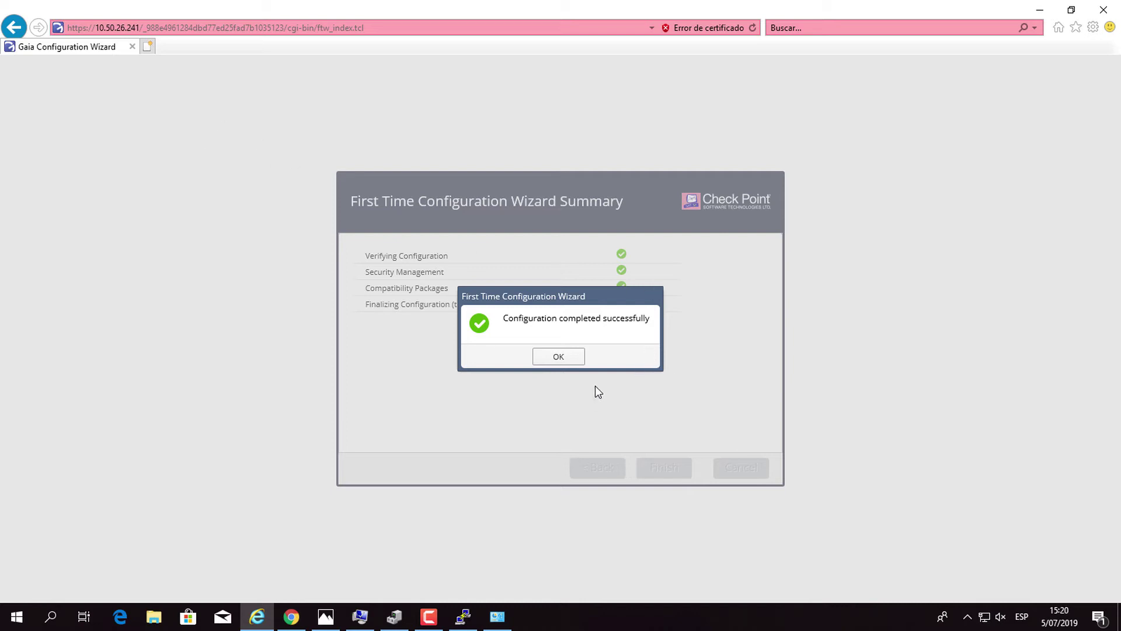
Dismiss the 'Configuration completed successfully' message to reach the Gaia Overview page.
click(576, 361)
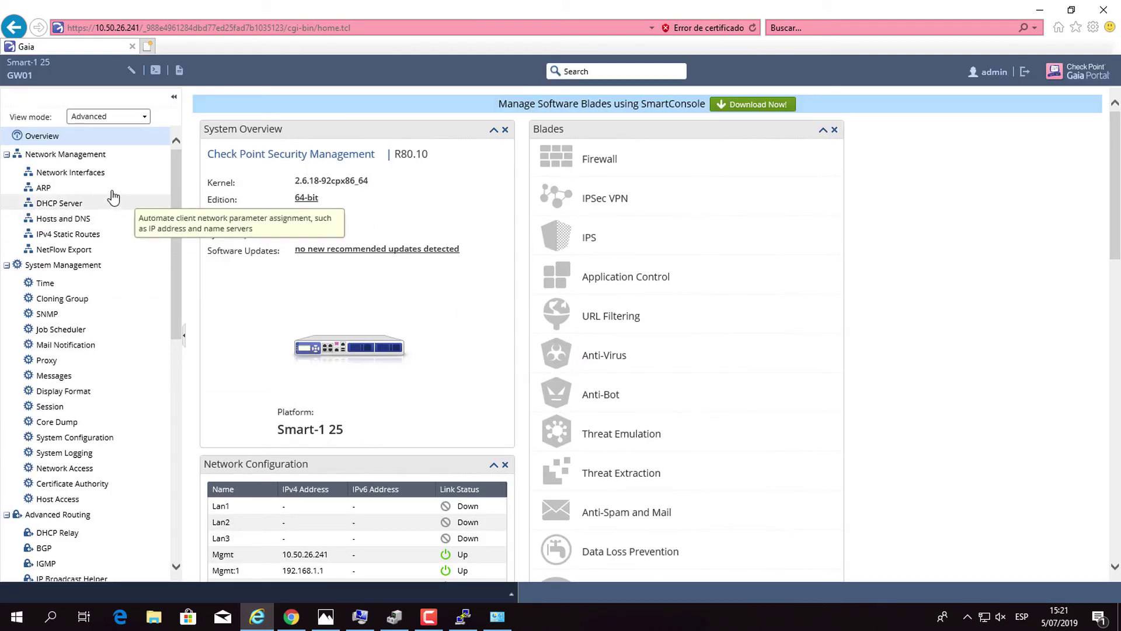
Delete the Mgmt:1 alias interface (192.168.1.1) in Network Interfaces and dismiss the tip.
click(85, 176)
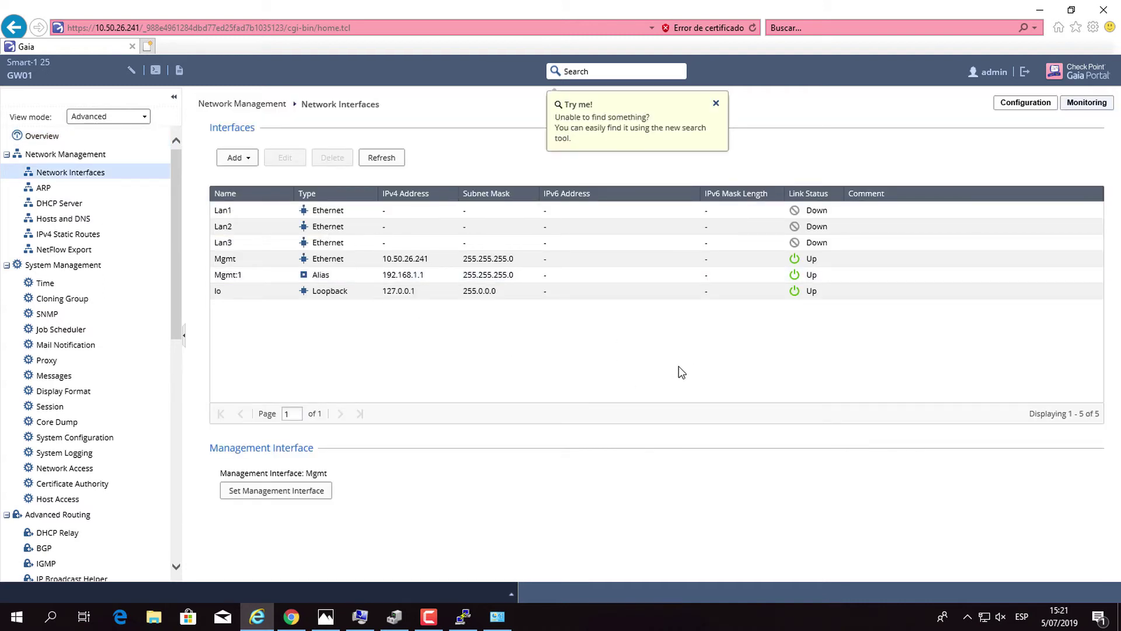
click(326, 277)
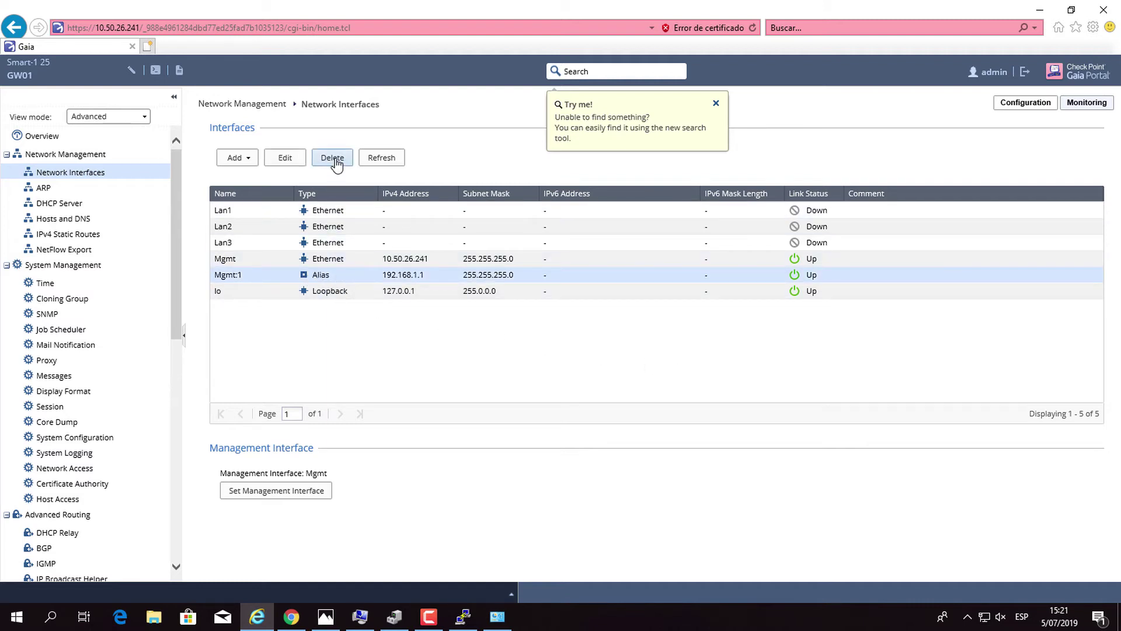
click(334, 159)
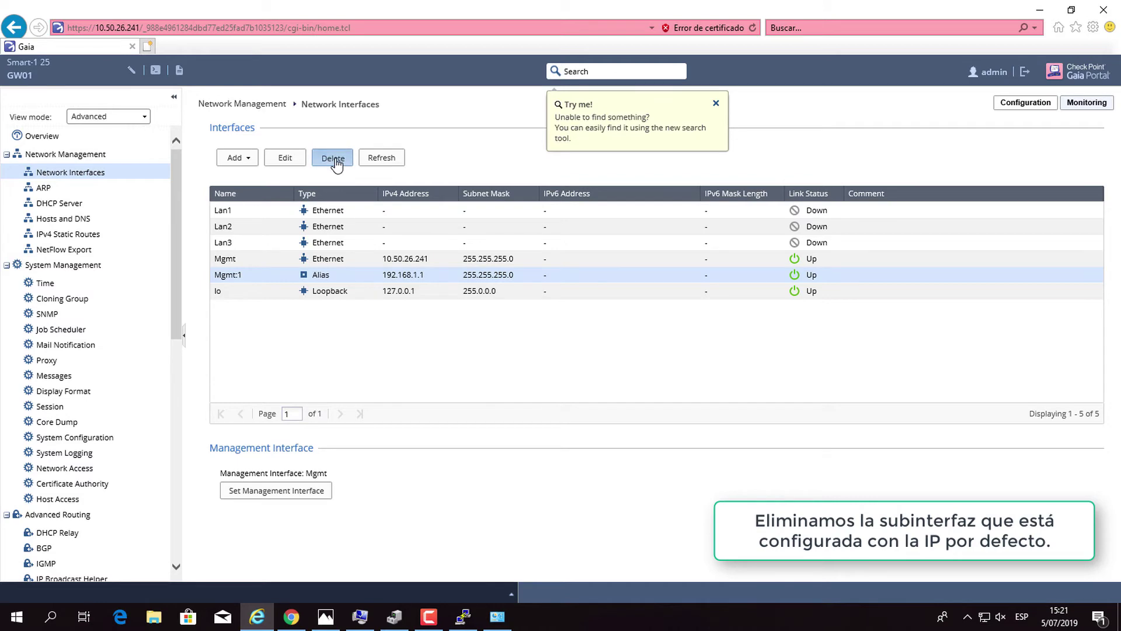
click(530, 357)
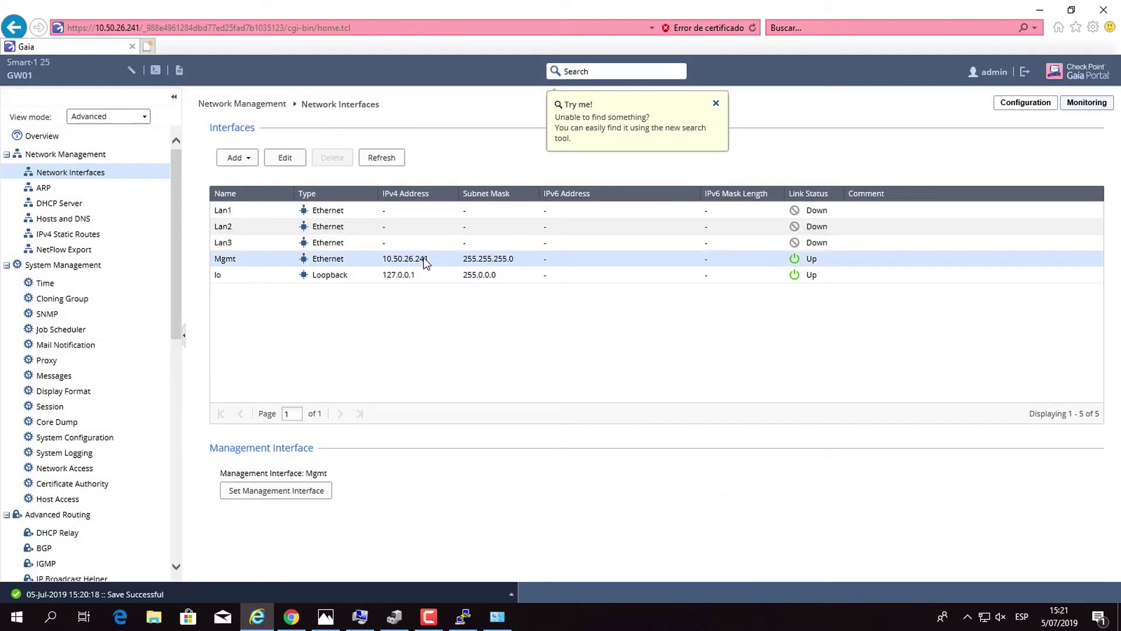
click(716, 105)
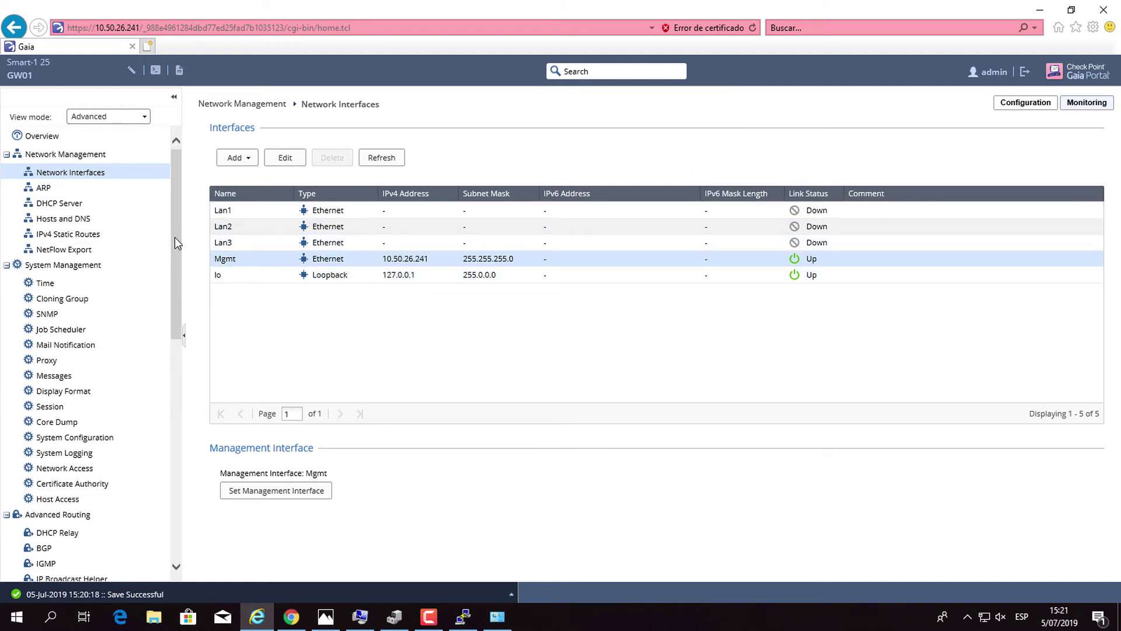
Open Maintenance › Download SmartConsole and start the SmartConsole.exe download.
drag(175, 242, 188, 467)
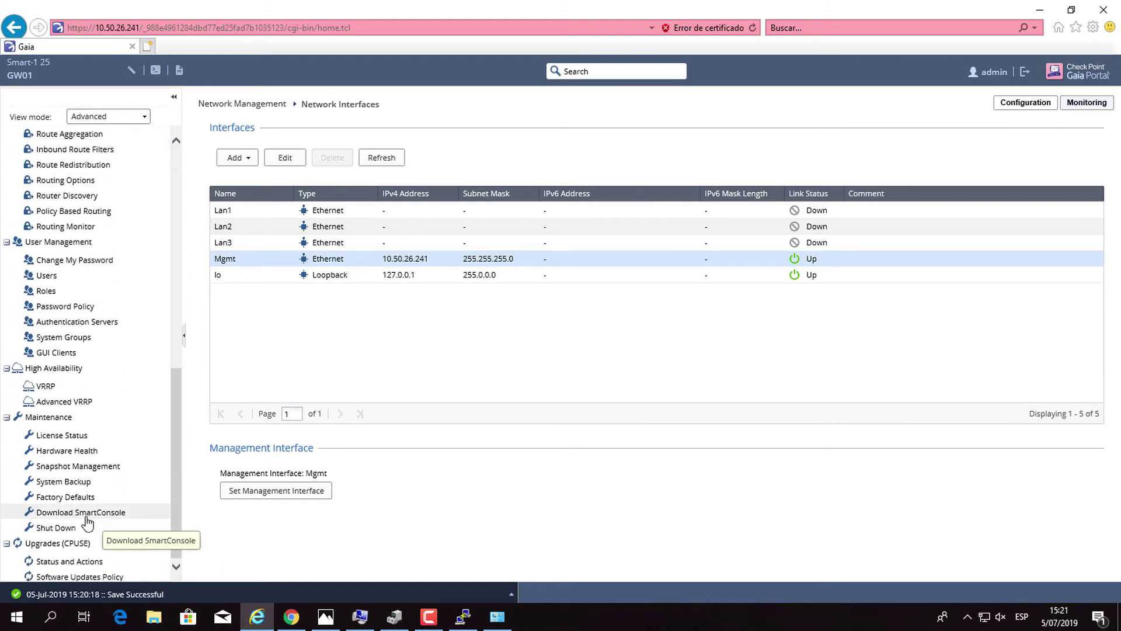
click(85, 518)
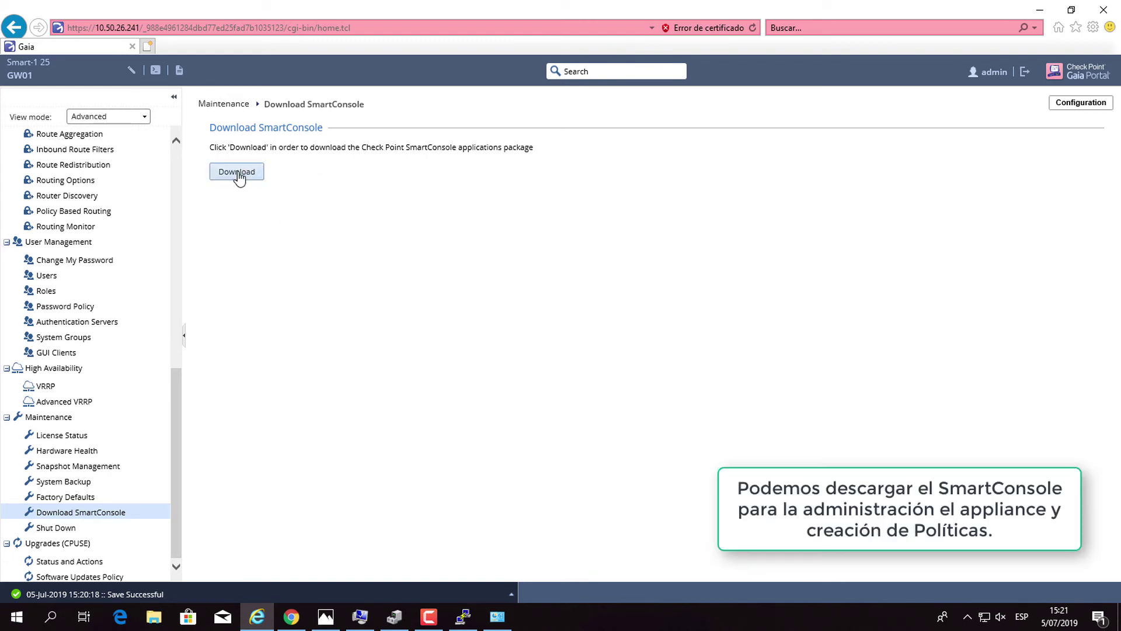
click(238, 174)
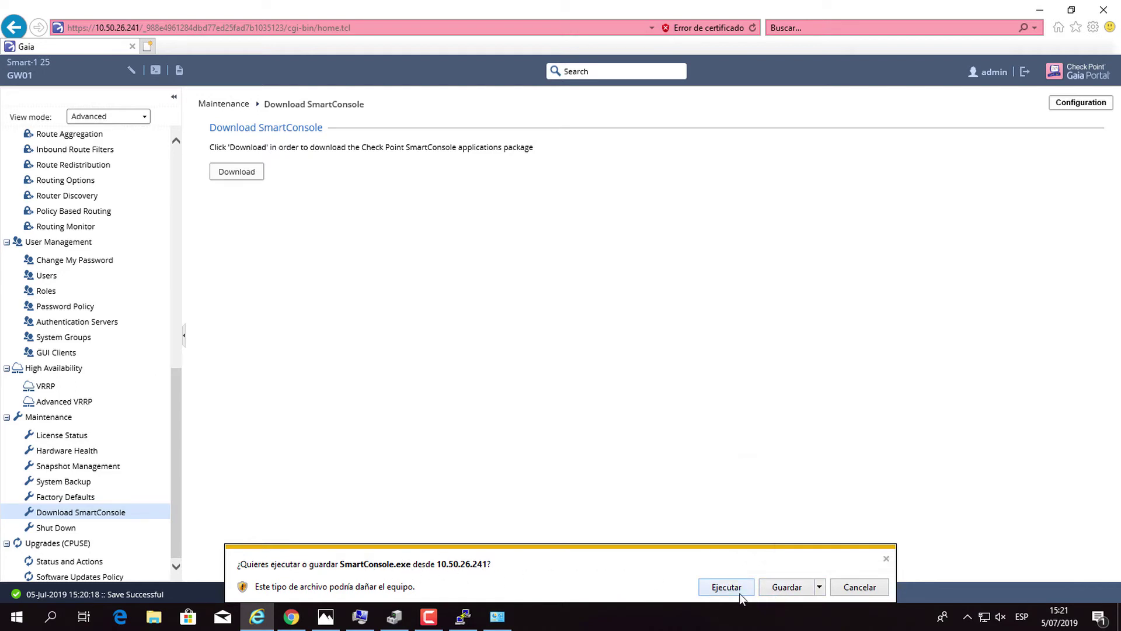
Dismiss the run-or-save download prompt without saving the file.
click(820, 587)
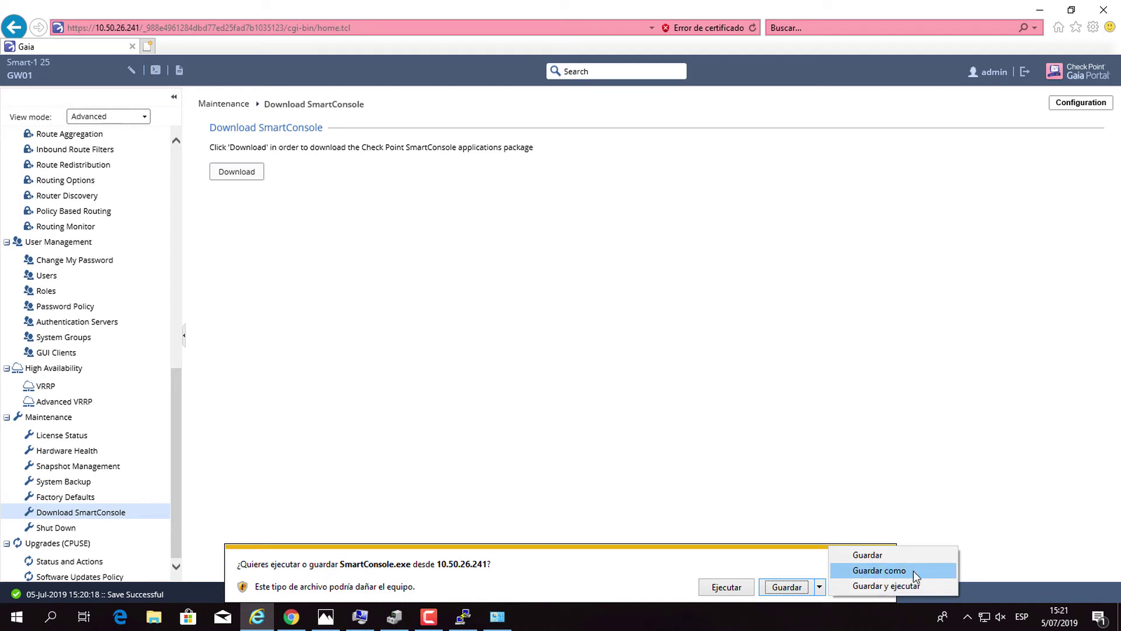
click(619, 296)
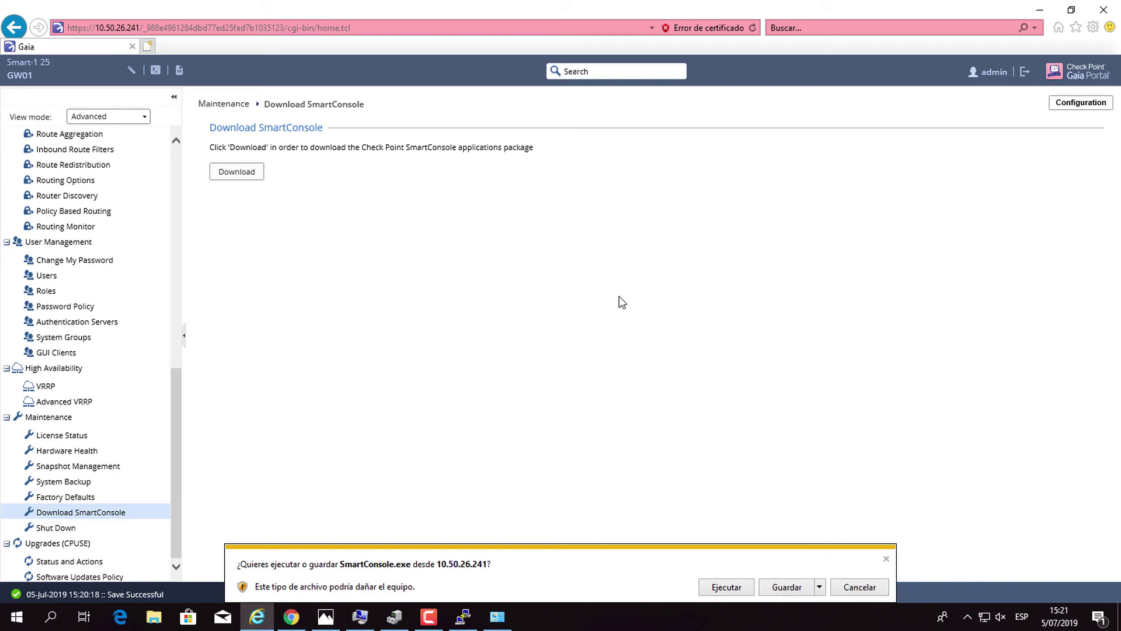
click(864, 585)
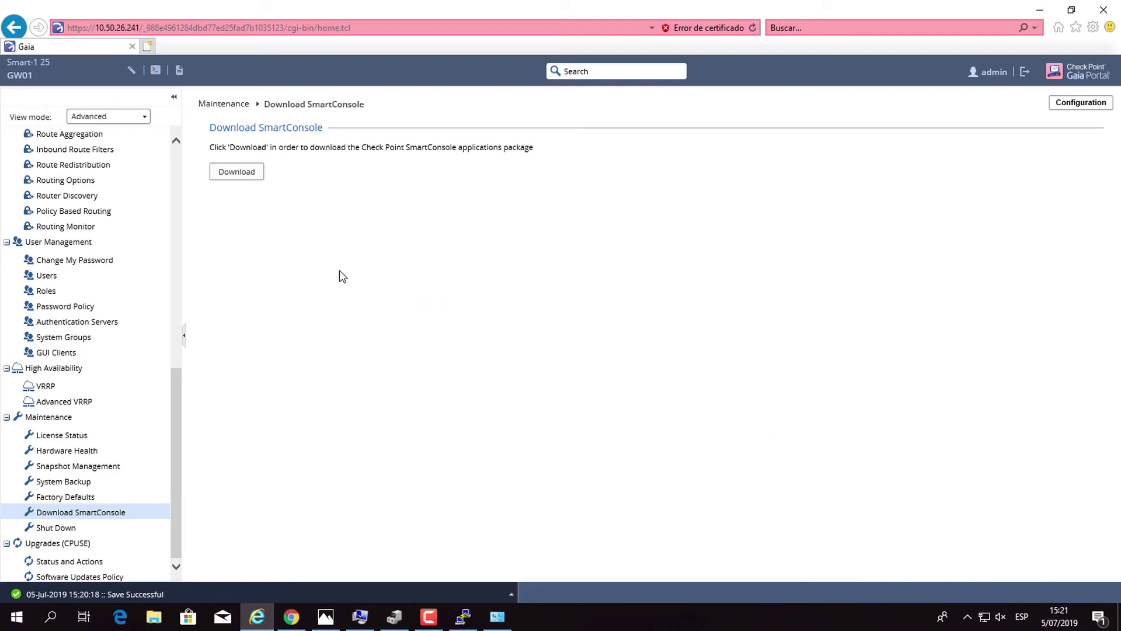
scroll(119, 171, up, 2)
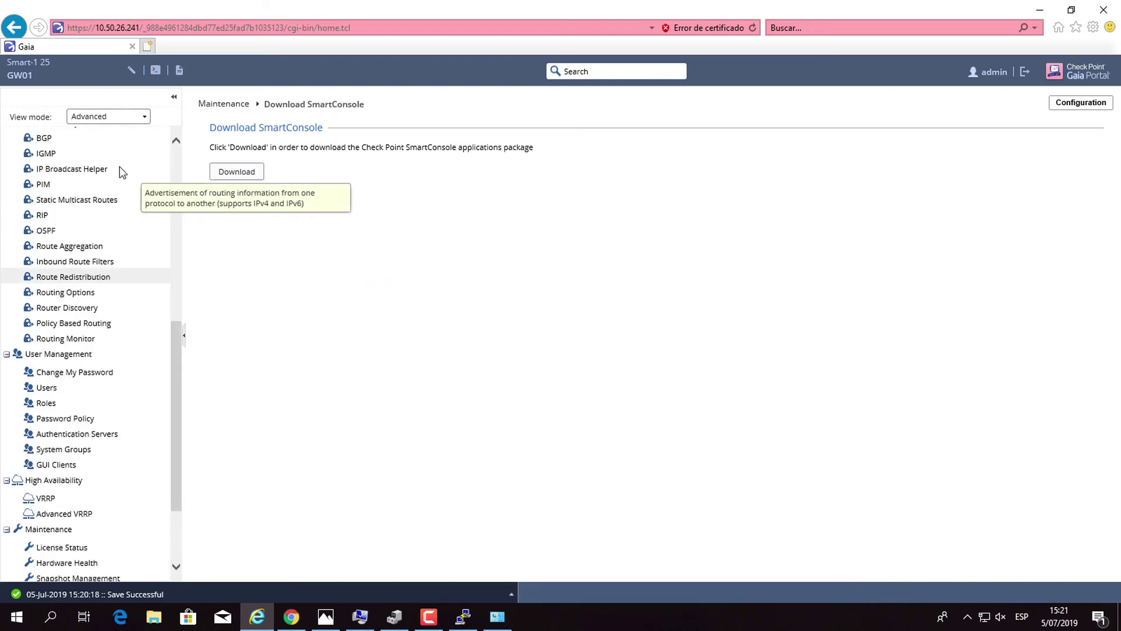
Review the Network Interfaces list and the IPv4 static routes.
scroll(121, 170, up, 7)
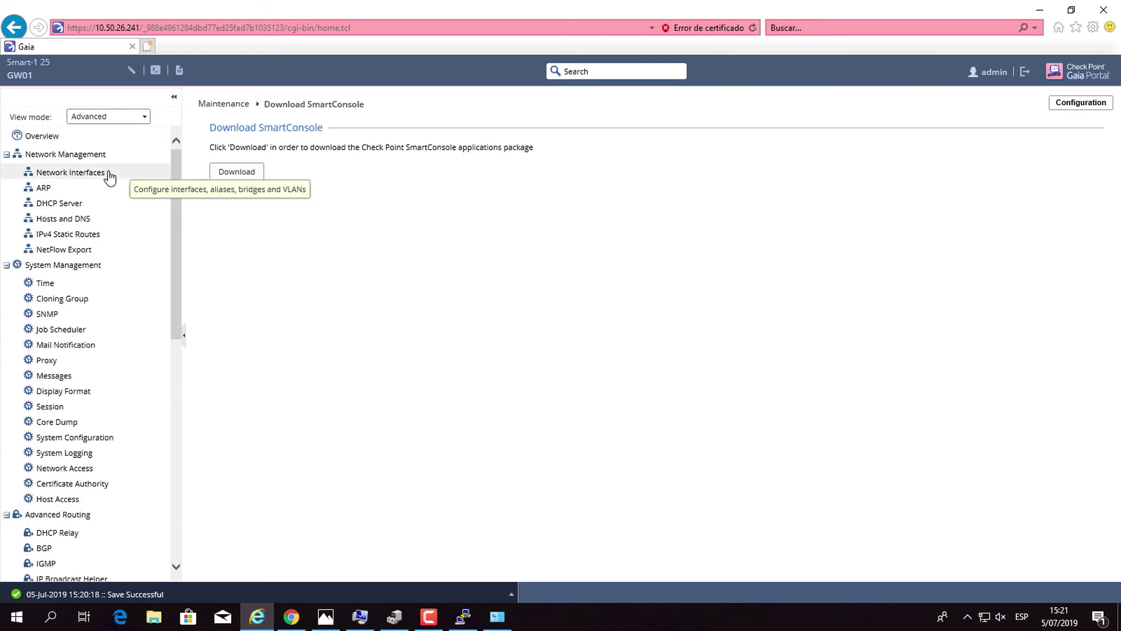
click(97, 176)
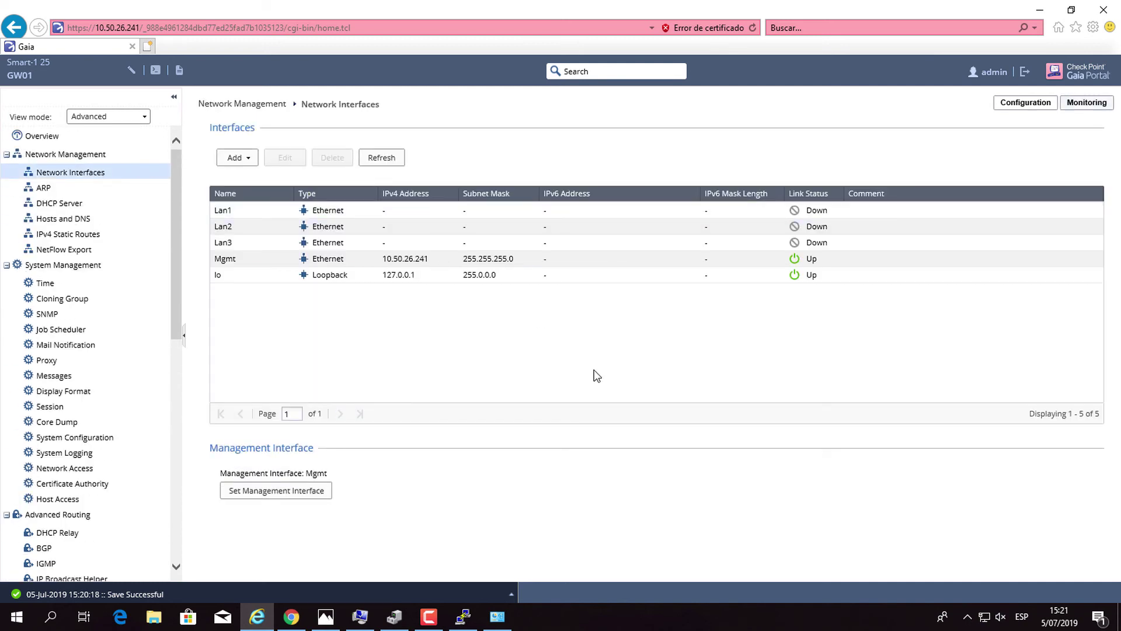
click(71, 235)
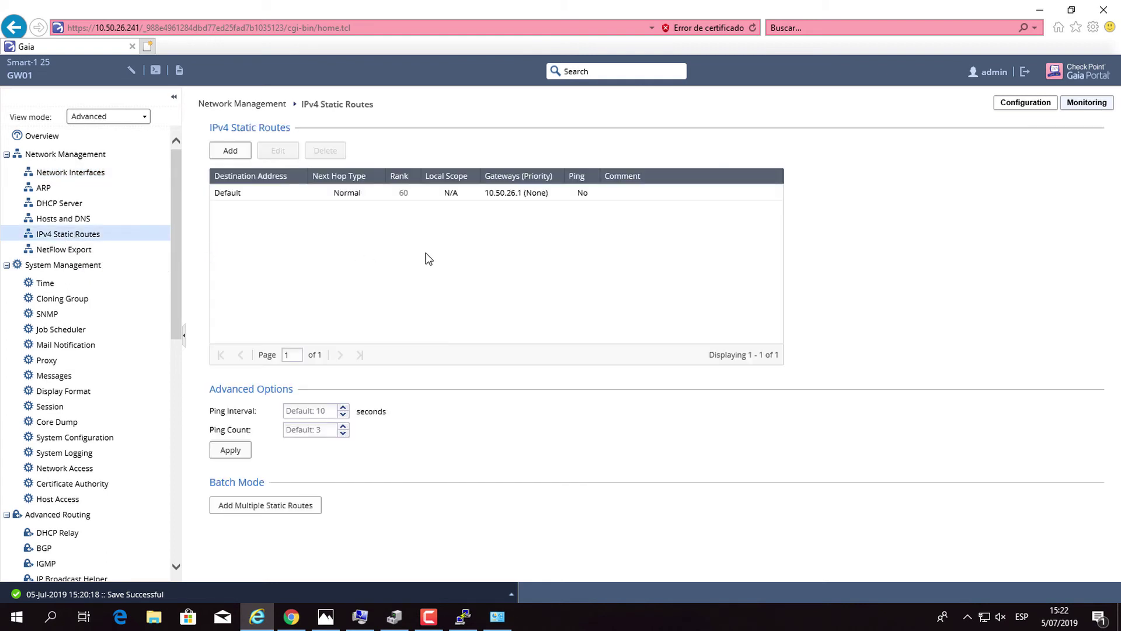
Return to Network Interfaces, log out of Gaia Portal, and bring up the PuTTY COM16 console.
click(84, 173)
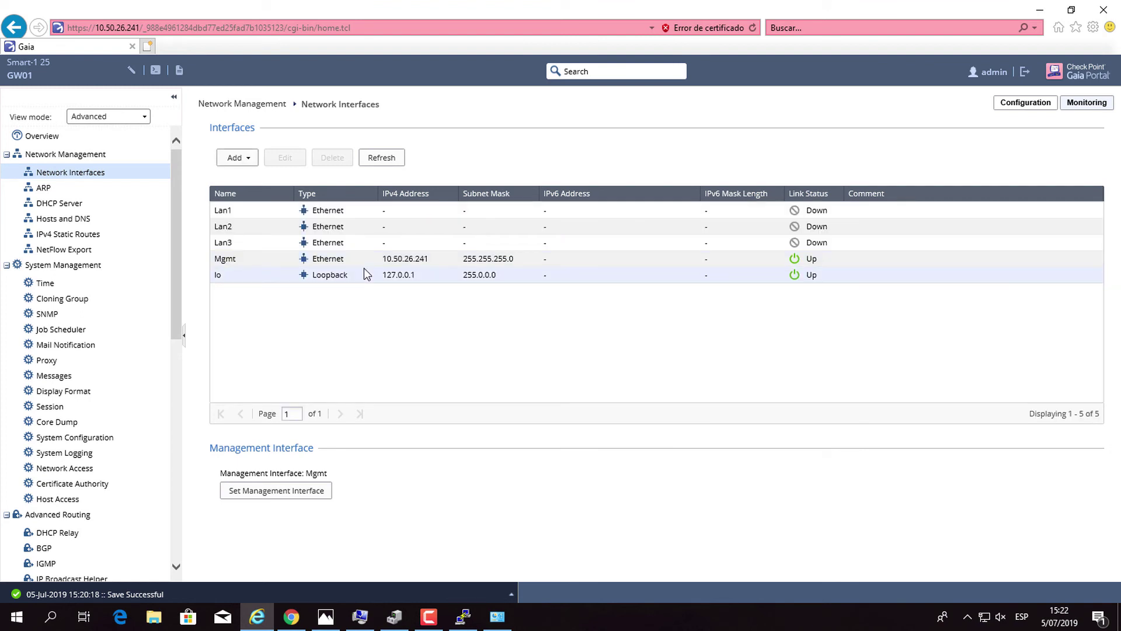
click(1024, 71)
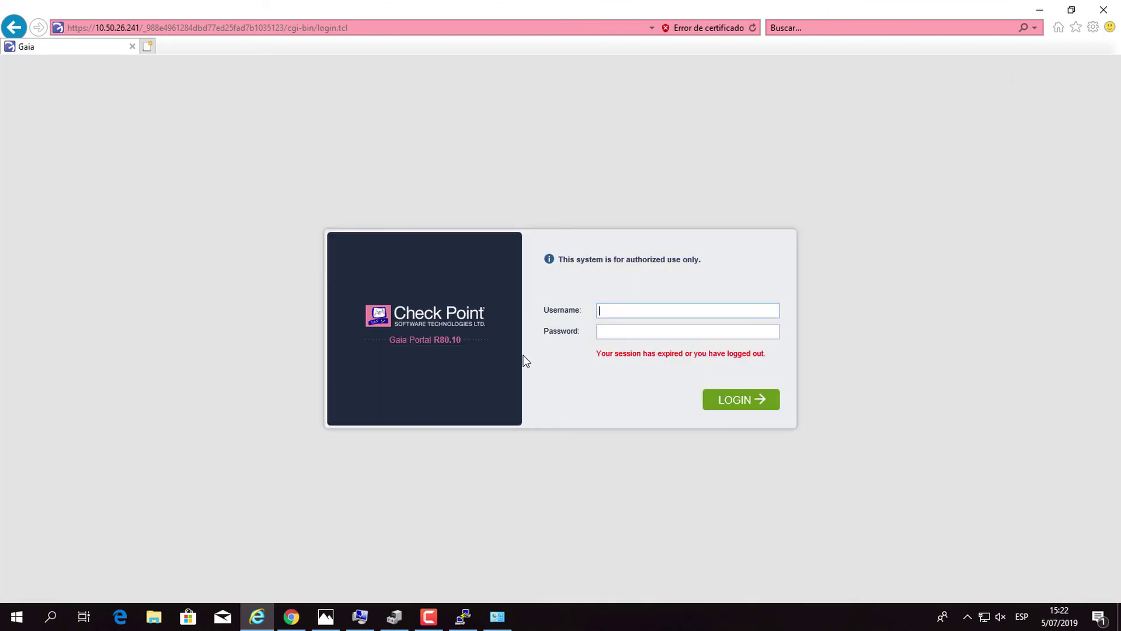
click(465, 616)
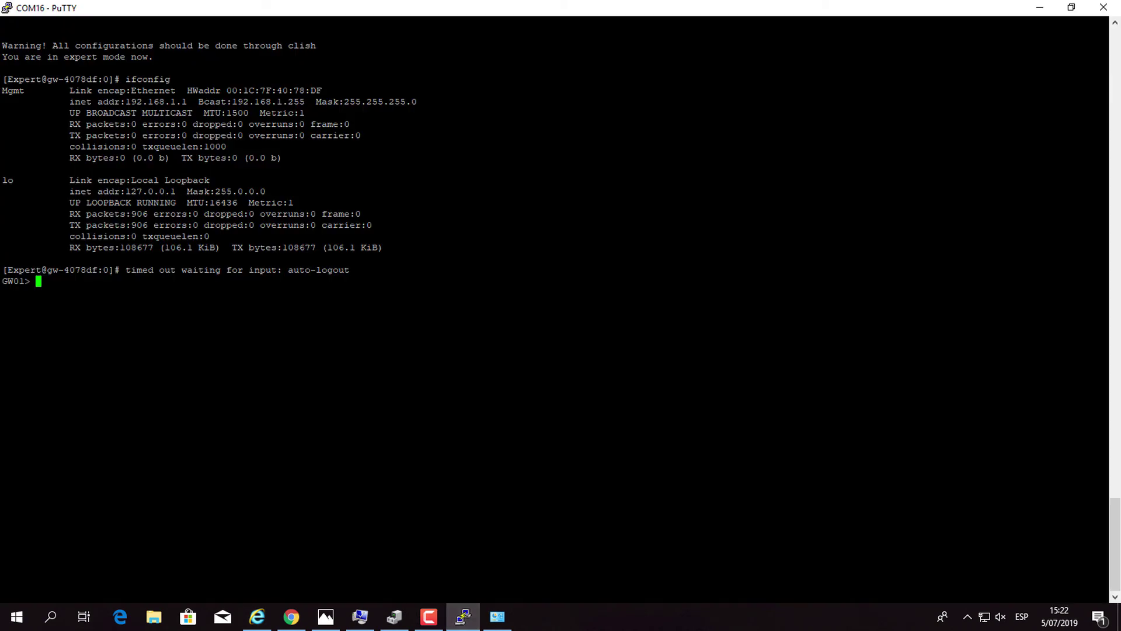
Switch the GW01 console into expert mode using the expert password.
key(Return)
key(Return)
key(Return)
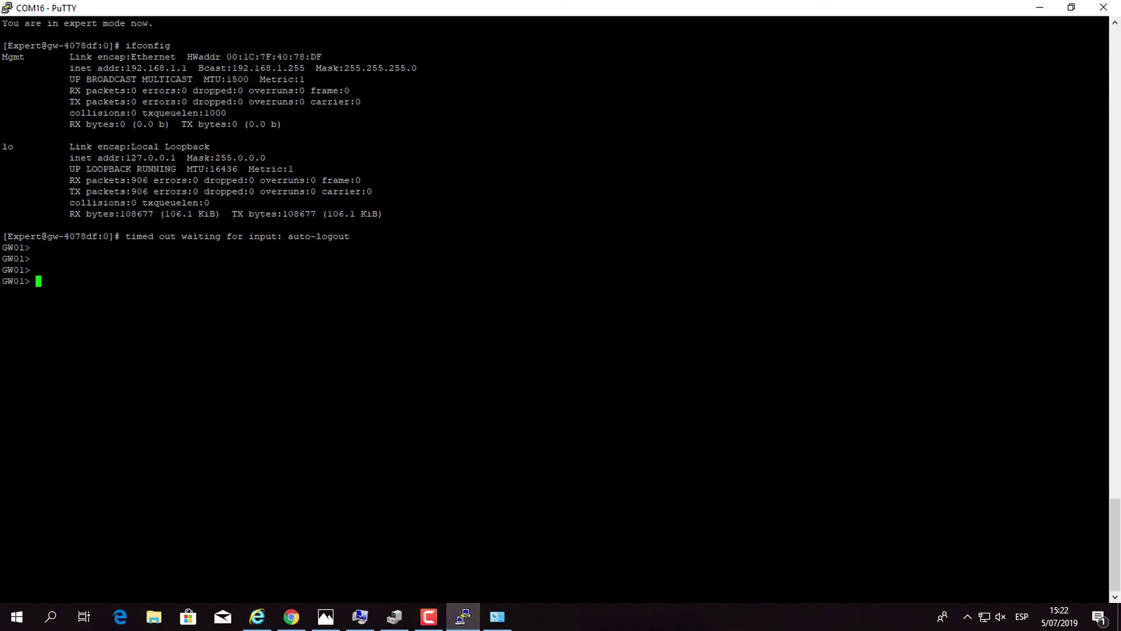
text(expert)
key(Return)
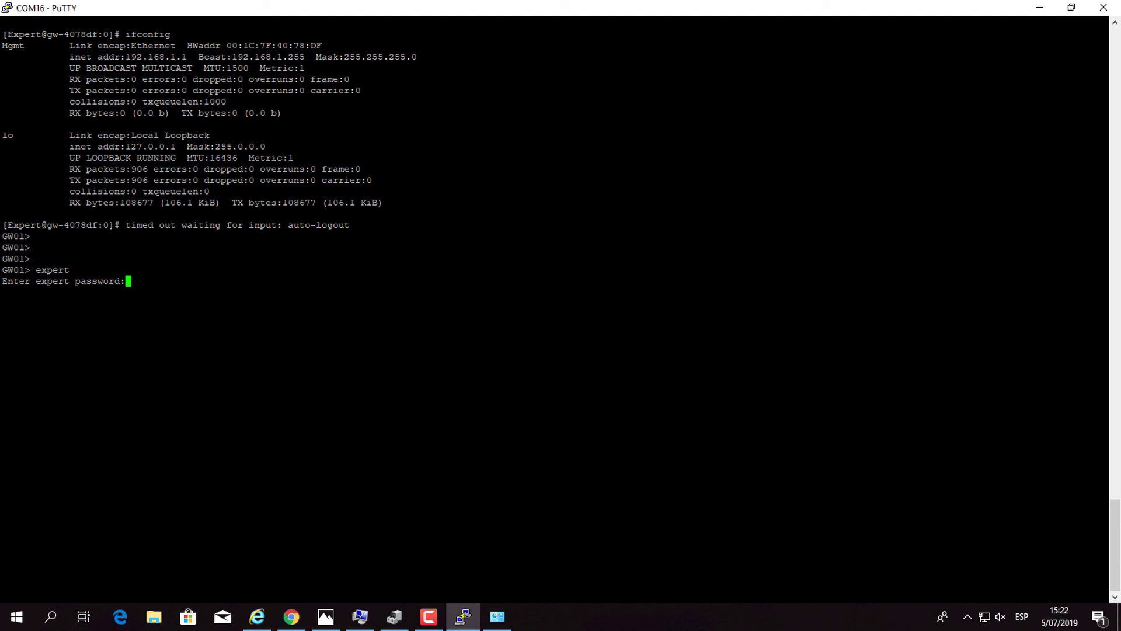
key(Return)
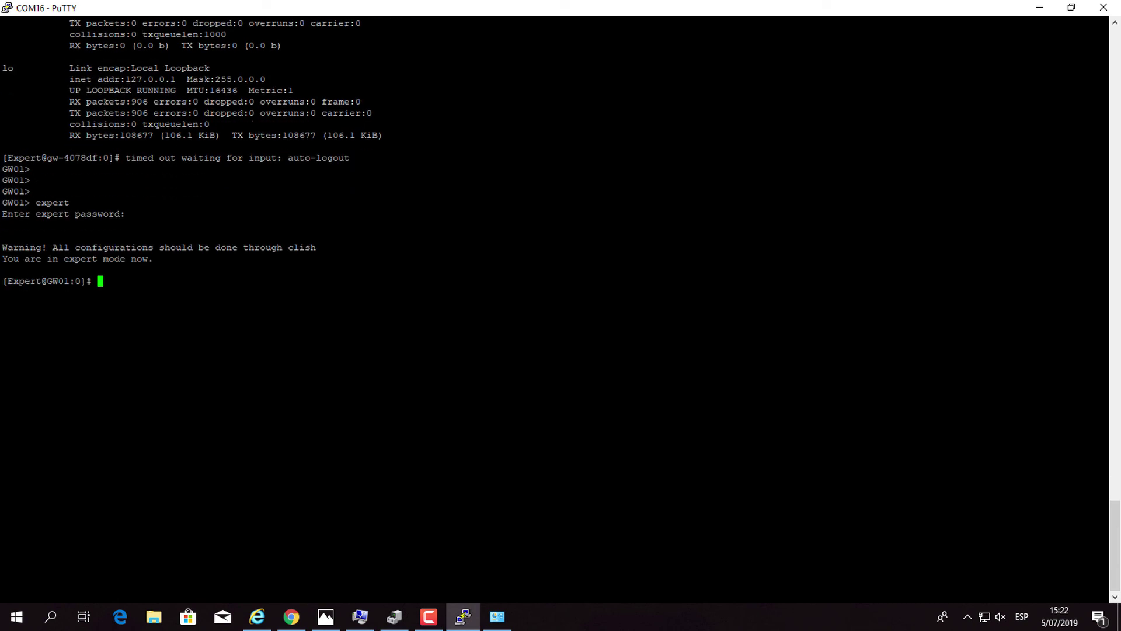
Leave 'init 0' typed at the [Expert@GW01:0]# prompt, not yet run.
text(shoutdwon)
key(BackSpace)
key(BackSpace)
key(BackSpace)
key(BackSpace)
key(BackSpace)
key(BackSpace)
key(BackSpace)
key(BackSpace)
text(hutdown )
text(-h)
text( 0)
key(BackSpace)
key(BackSpace)
key(BackSpace)
key(BackSpace)
key(BackSpace)
key(BackSpace)
key(BackSpace)
key(BackSpace)
key(BackSpace)
key(BackSpace)
key(BackSpace)
key(BackSpace)
key(BackSpace)
text(init 0)
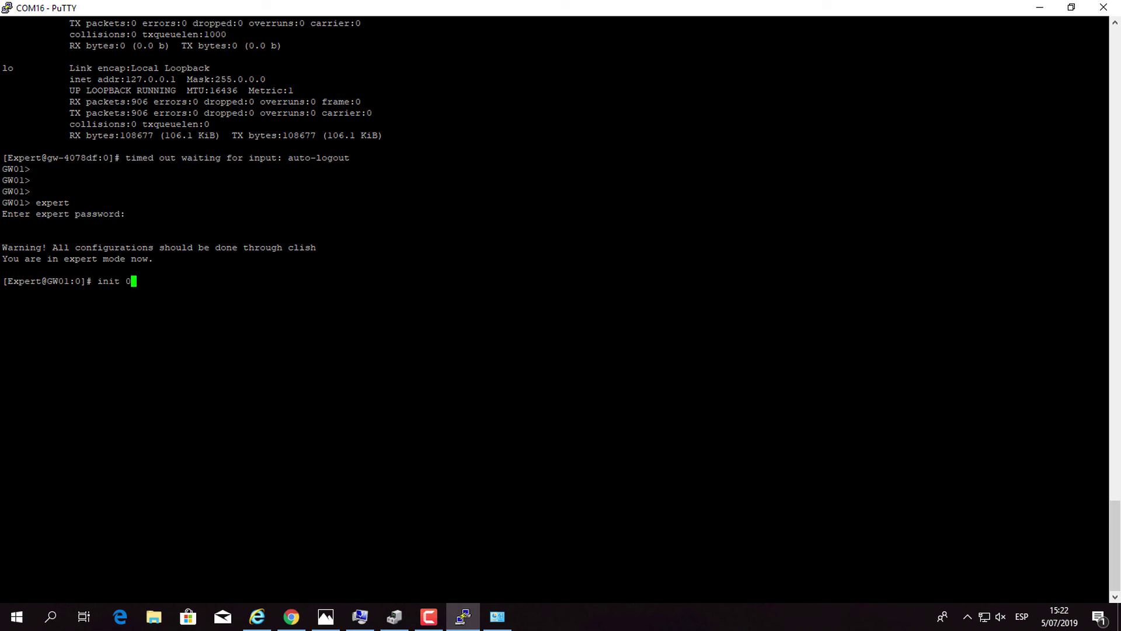